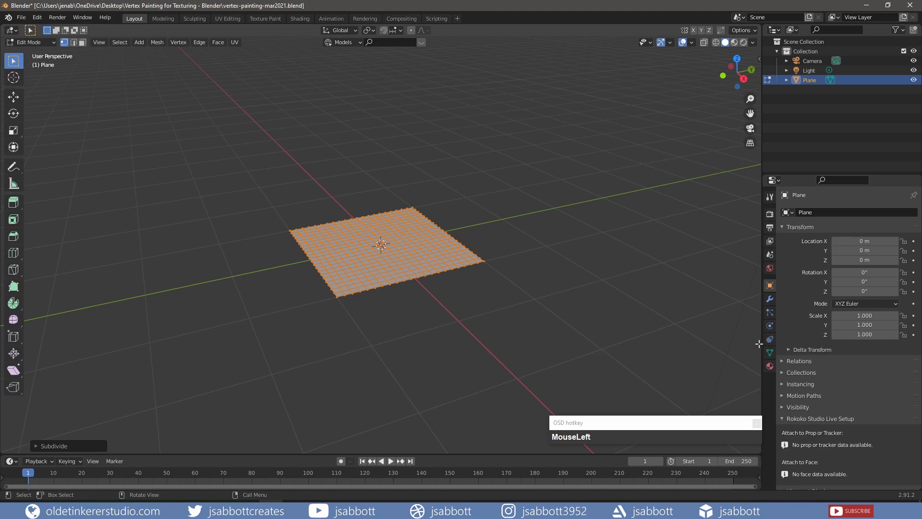
Show the mesh's Vertex Colors panel and switch the plane into Vertex Paint mode
click(769, 353)
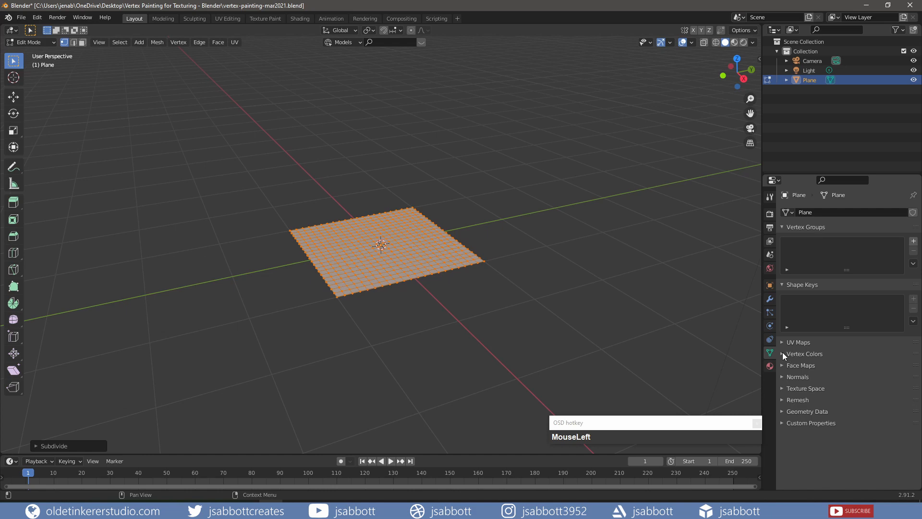
click(783, 354)
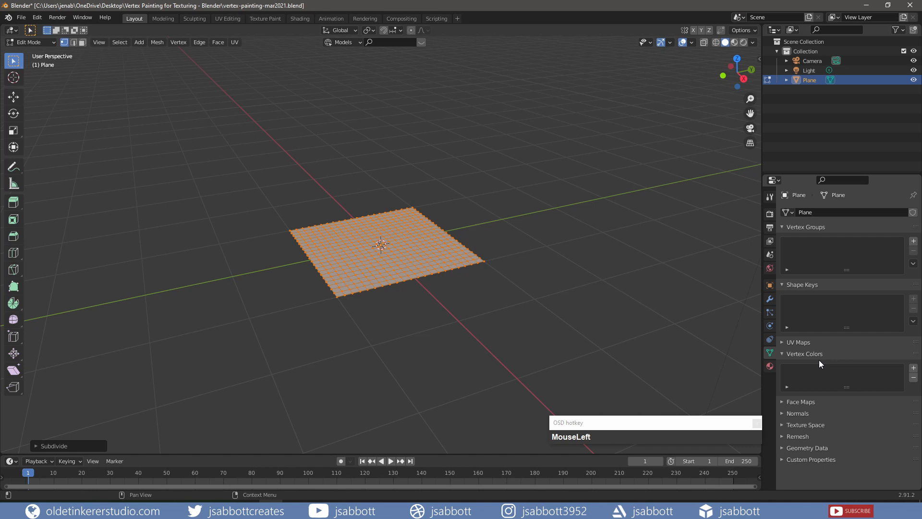
click(30, 43)
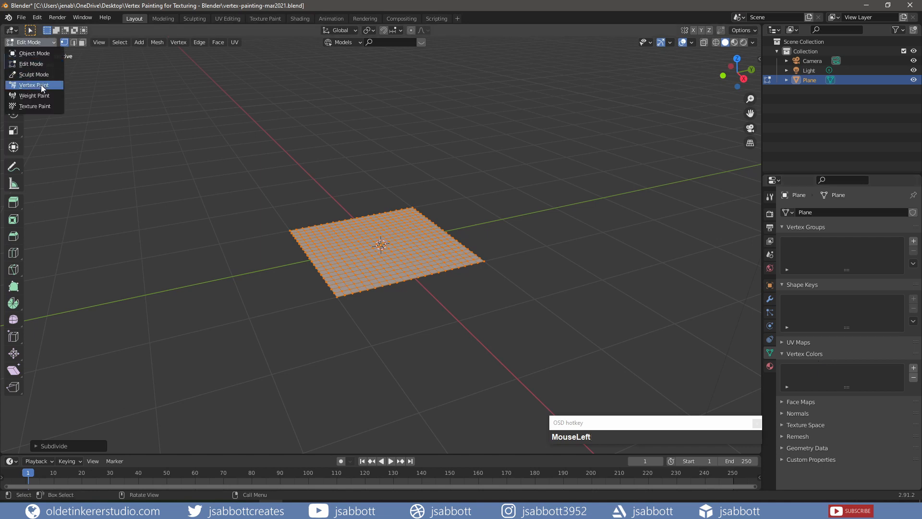
click(41, 85)
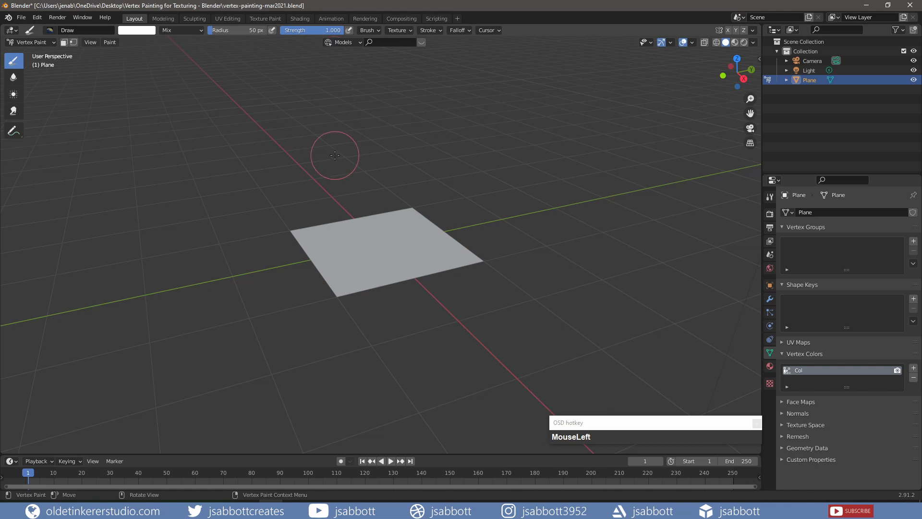
Set the brush radius to about 48 px and try adjusting the brush strength
key(f)
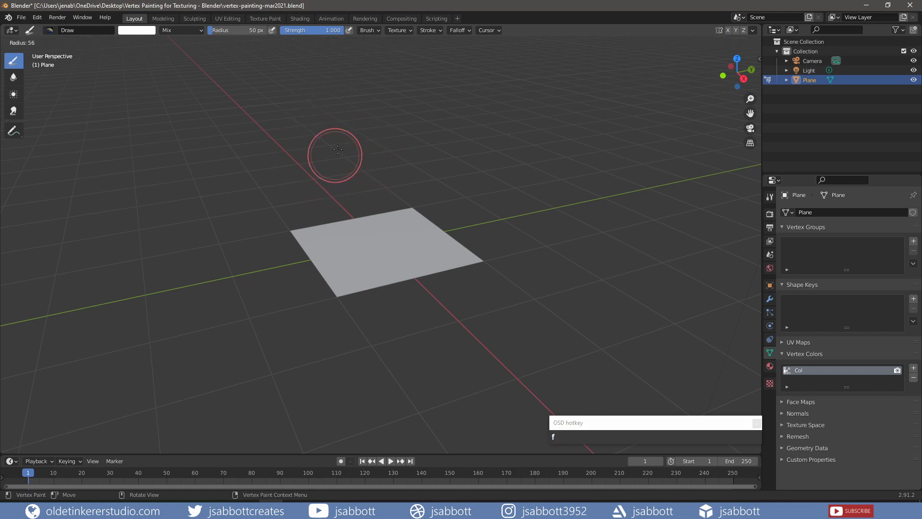
click(334, 149)
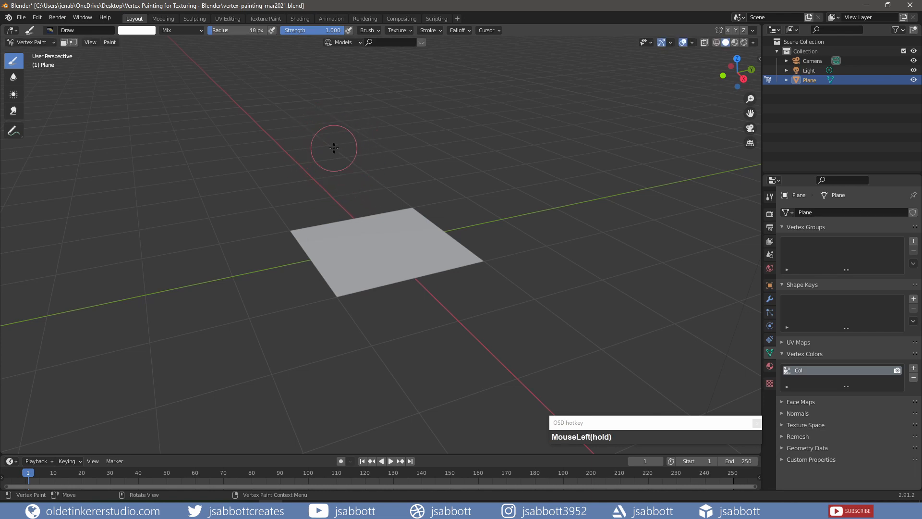
key(shift)
key(shift+f)
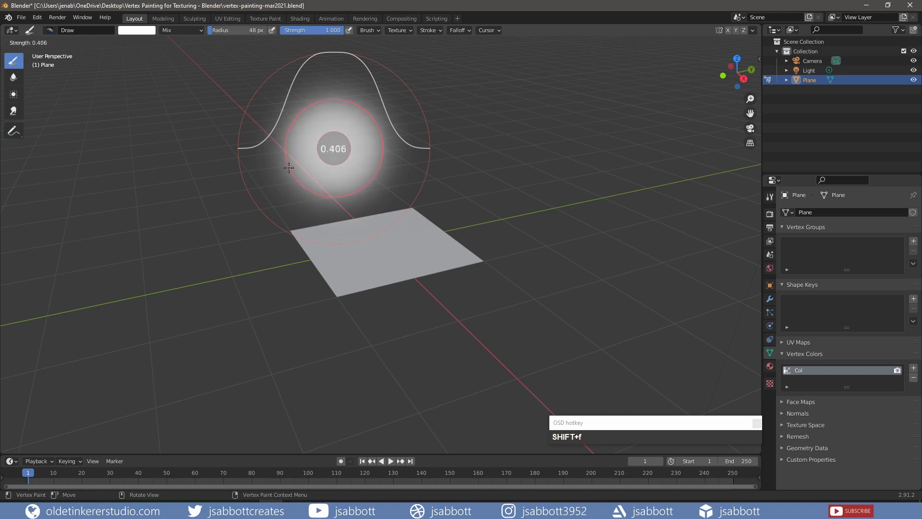
click(333, 156)
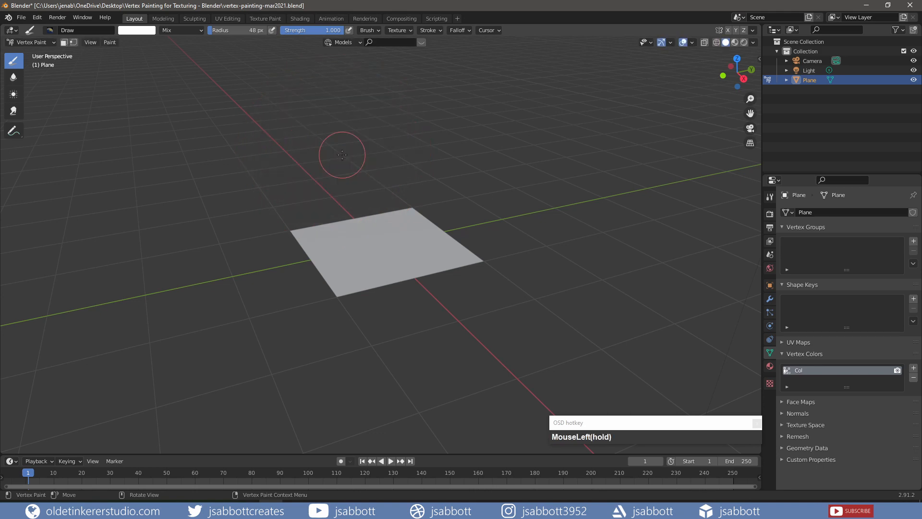
Open the brush tool settings, pick red in the color wheel, and paint it across the plane
click(769, 196)
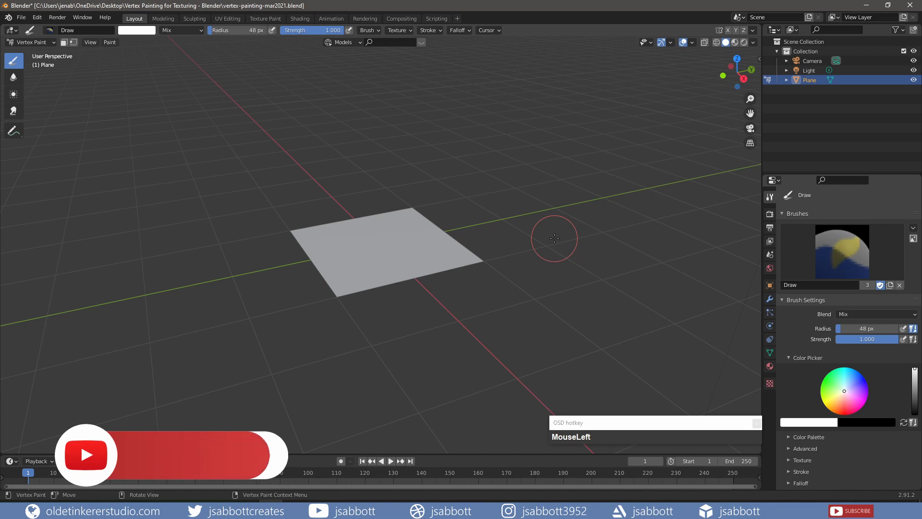
right_click(554, 239)
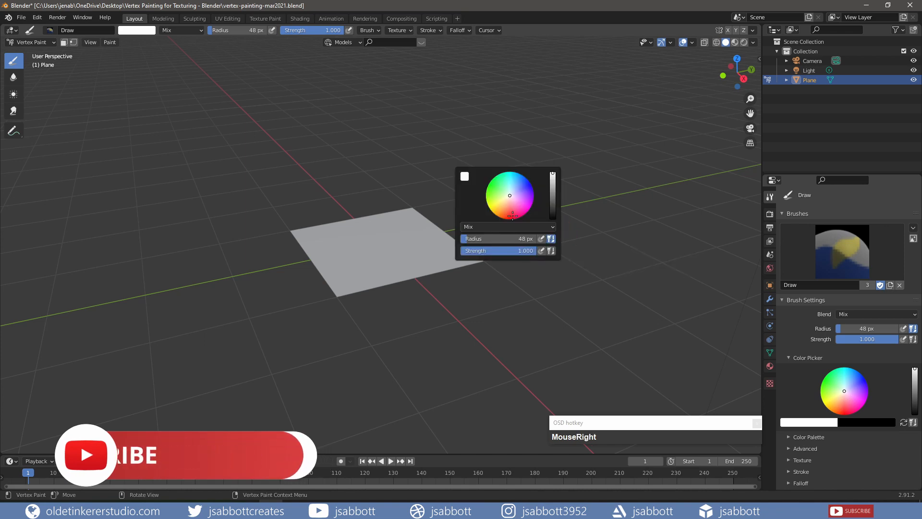
drag(512, 218, 512, 218)
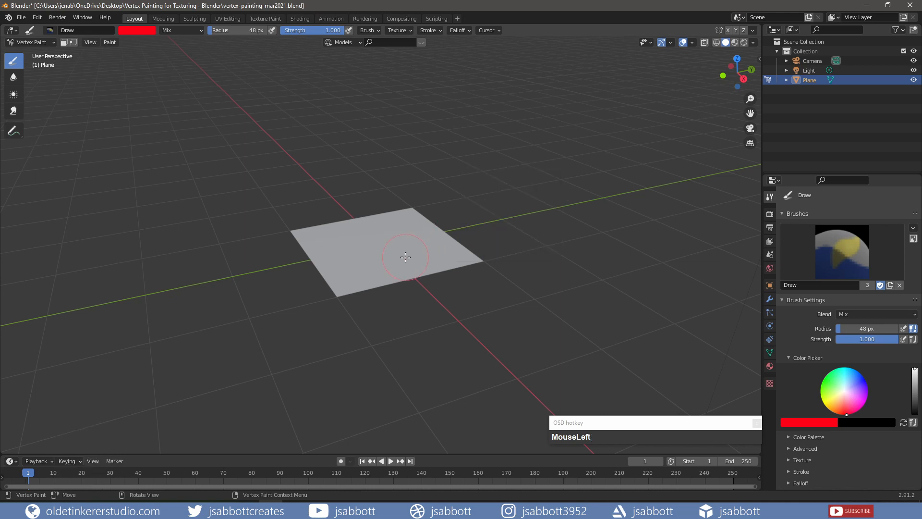
middle_drag(404, 257, 404, 288)
mouse_move(419, 228)
mouse_down()
mouse_move(367, 248)
mouse_move(406, 255)
mouse_move(465, 240)
mouse_move(357, 297)
mouse_move(465, 236)
mouse_move(371, 299)
mouse_move(378, 298)
mouse_up()
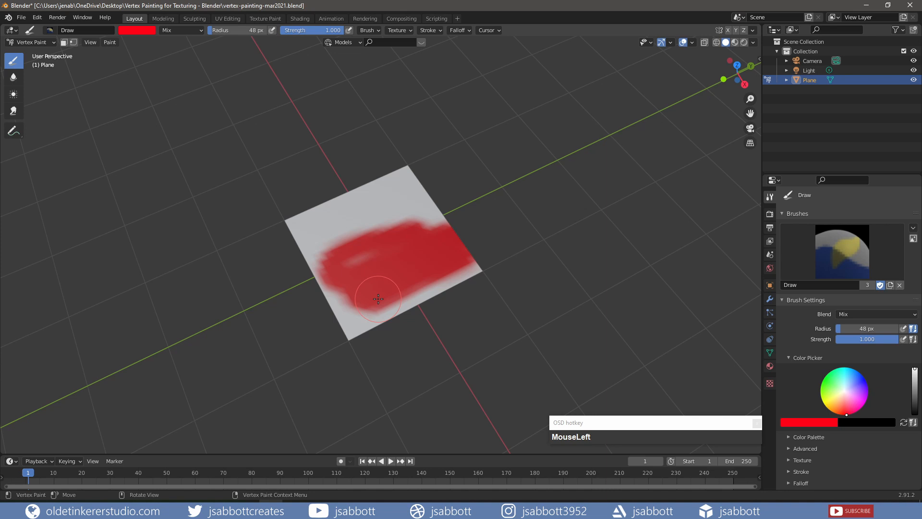
Add a second vertex color layer to the plane
click(771, 355)
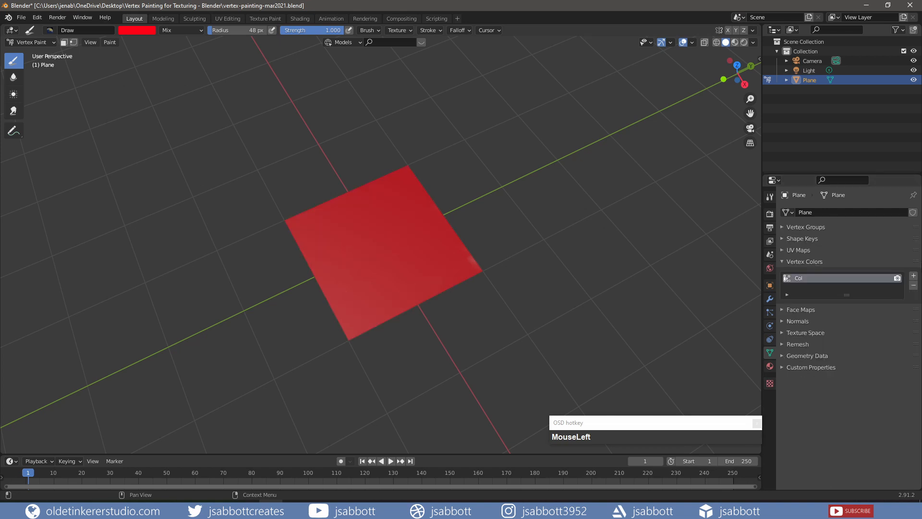
click(914, 278)
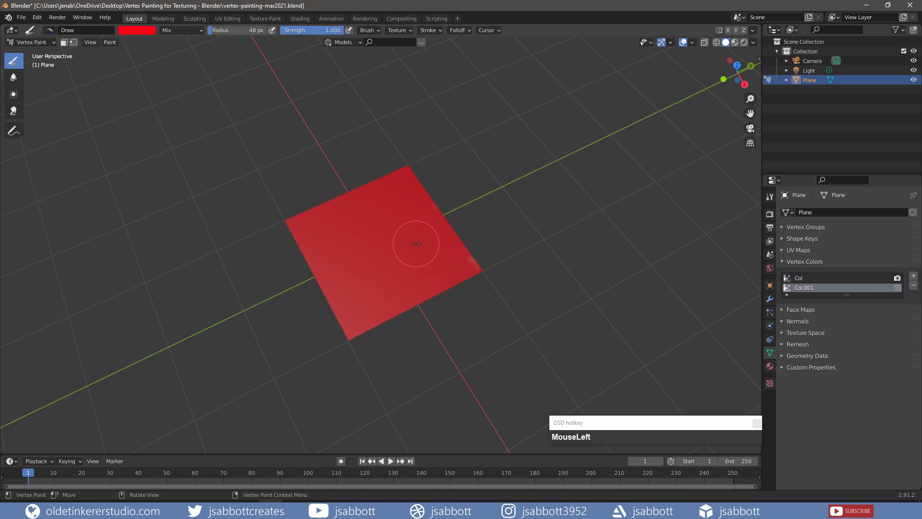
Set the brush color to hex FFFFFF and fill the new layer with it
click(143, 30)
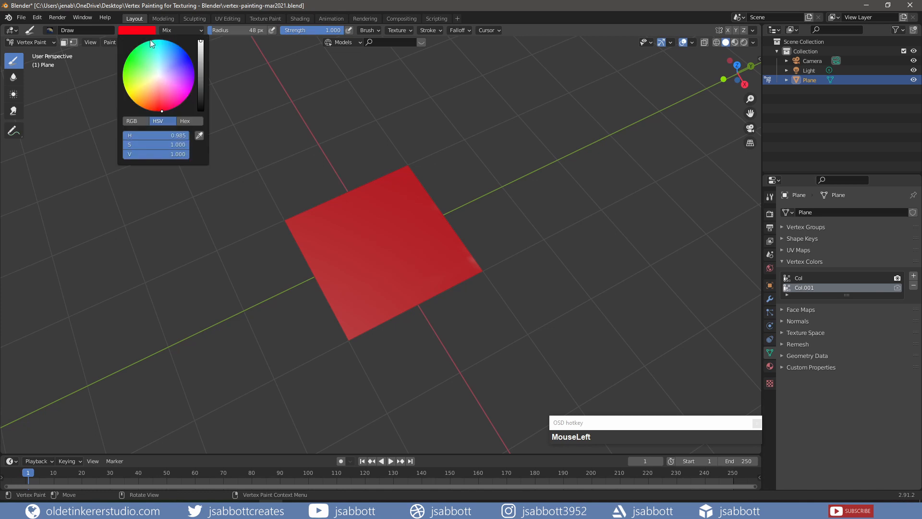
click(186, 120)
click(167, 136)
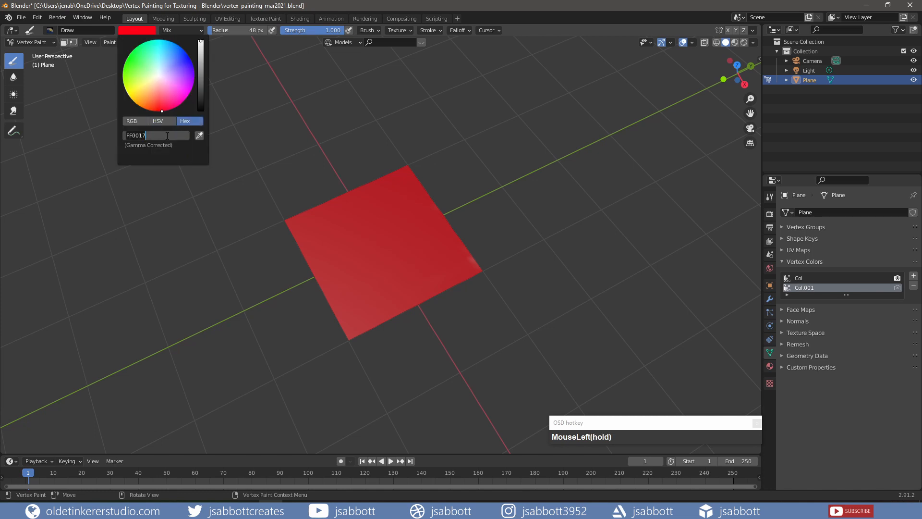
text(ffffff)
key(Return)
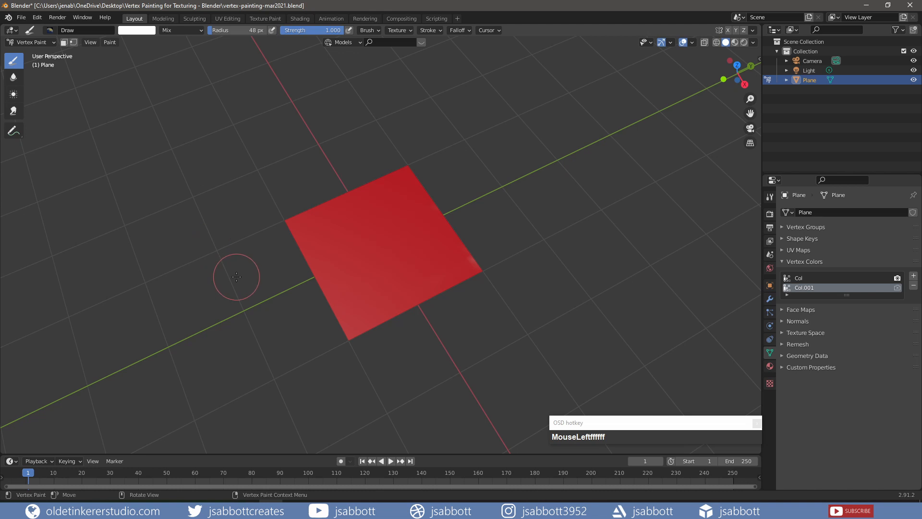
key(shift+k)
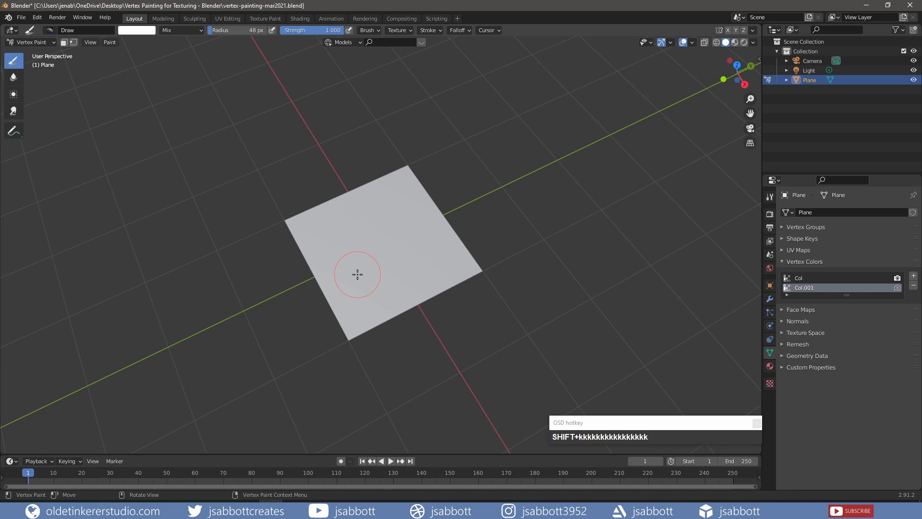
Pick cyan as the brush color and paint it around the plane's edges
right_click(486, 180)
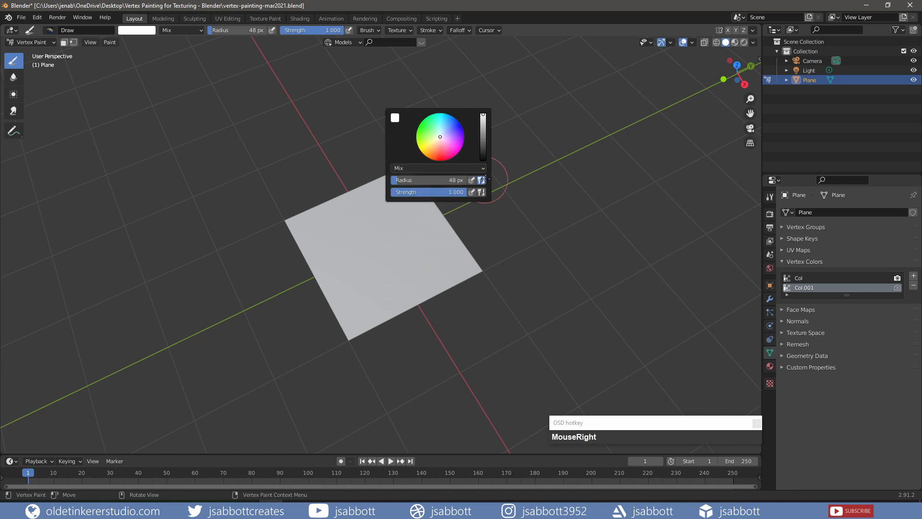
drag(440, 137, 440, 116)
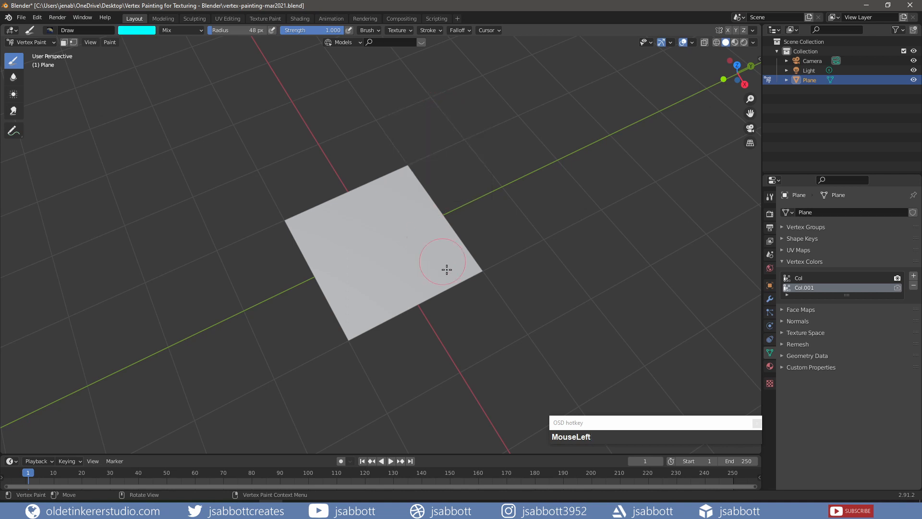
mouse_move(480, 265)
mouse_down()
mouse_move(344, 330)
mouse_move(295, 216)
mouse_move(351, 313)
mouse_move(365, 190)
mouse_move(399, 172)
mouse_move(408, 178)
mouse_up()
Pick blue as the brush color and paint the middle of the plane
right_click(462, 166)
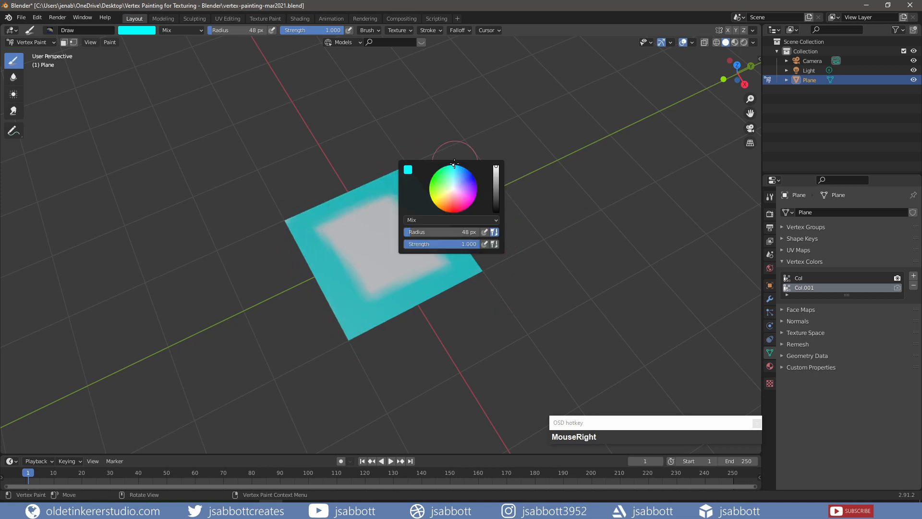
click(479, 179)
mouse_move(372, 211)
mouse_down()
mouse_move(382, 206)
mouse_move(367, 269)
mouse_move(396, 218)
mouse_move(409, 242)
mouse_up()
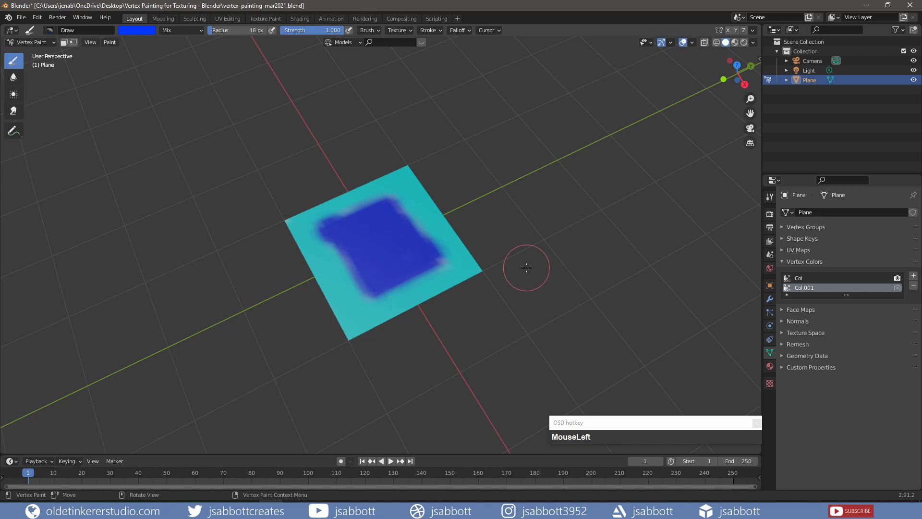
Add a third vertex color layer and fill it with white hex FFFFFF
click(913, 277)
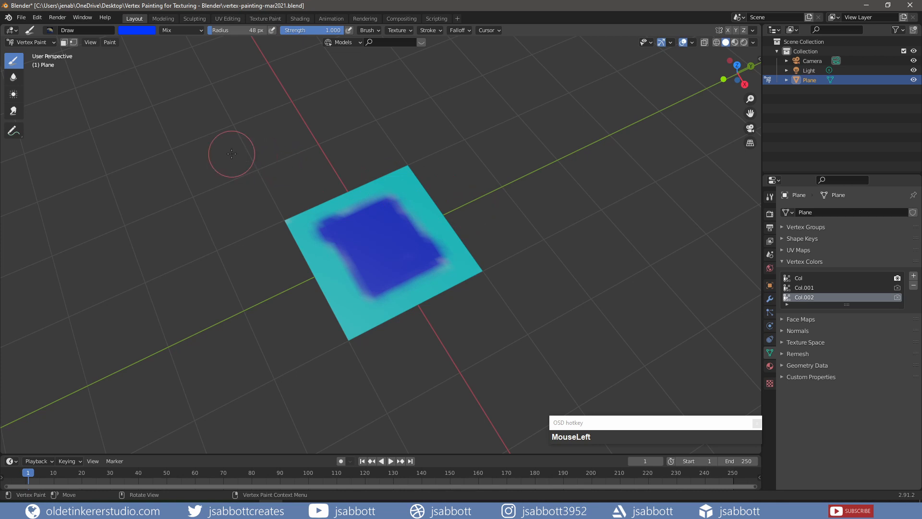
click(137, 30)
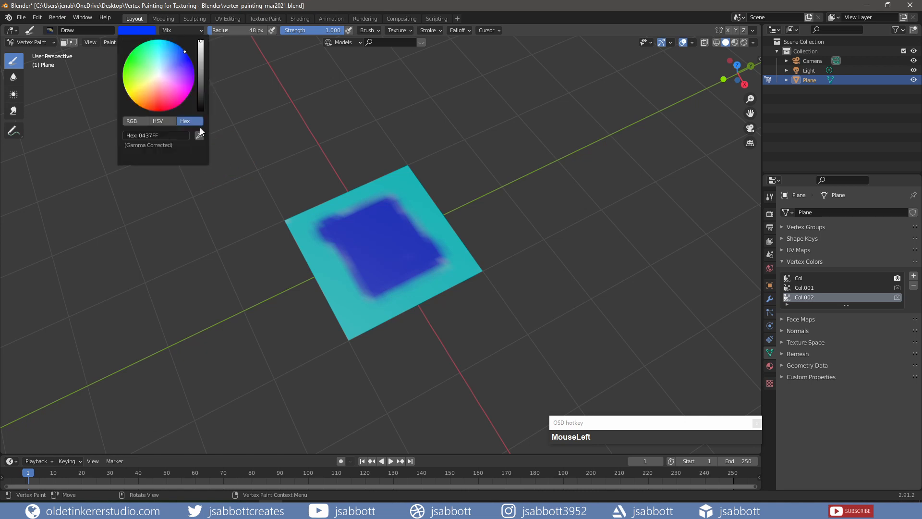
click(172, 135)
text(ffffff)
key(Return)
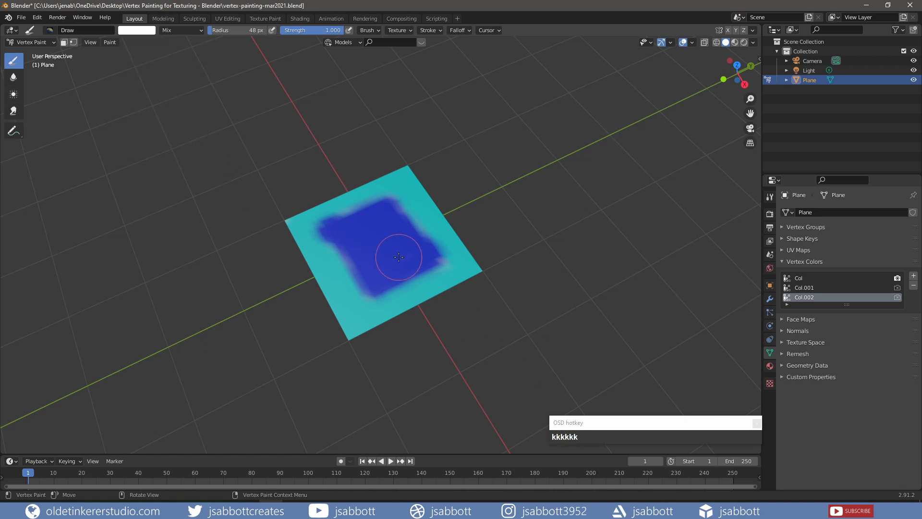
key(shift+k)
Set the brush color to black and paint a dark gradient over the plane's upper half
click(146, 31)
drag(204, 45, 205, 111)
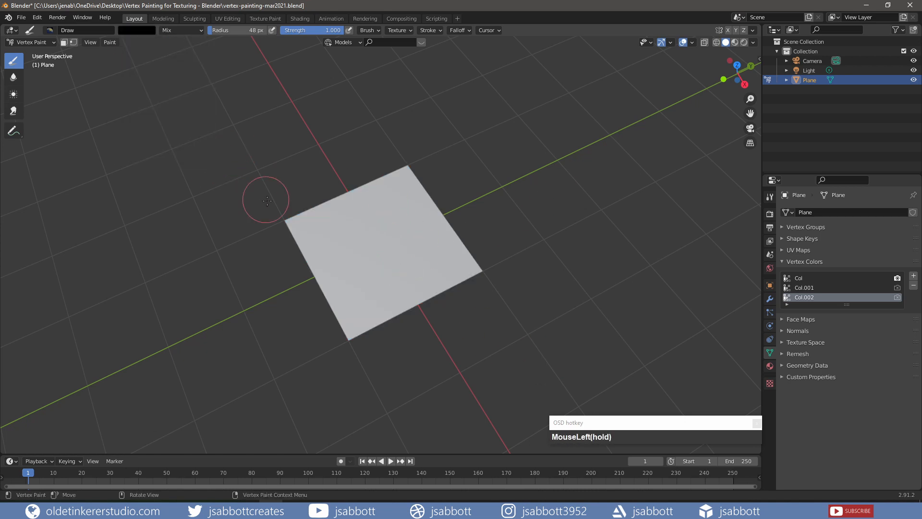
mouse_move(275, 216)
mouse_down()
mouse_move(430, 163)
mouse_move(281, 278)
mouse_up()
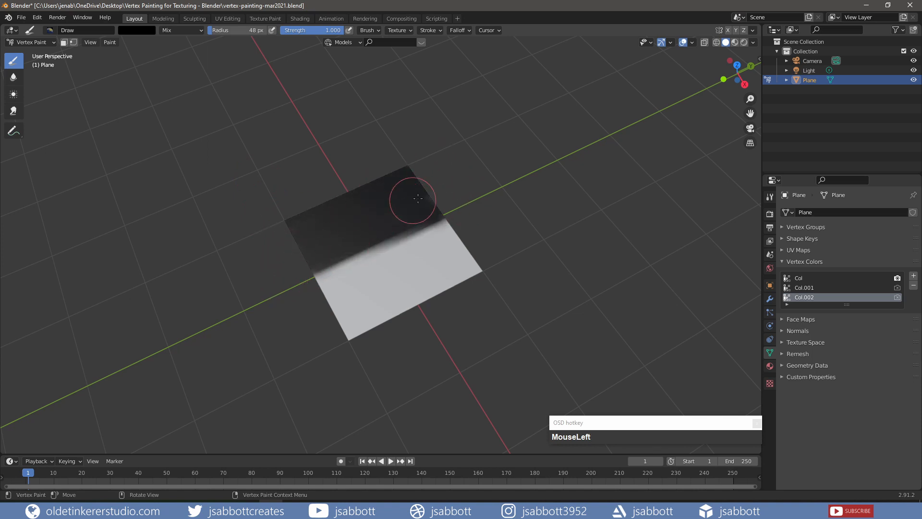
Rename the three vertex color layers to bw, blue and red
double_click(803, 298)
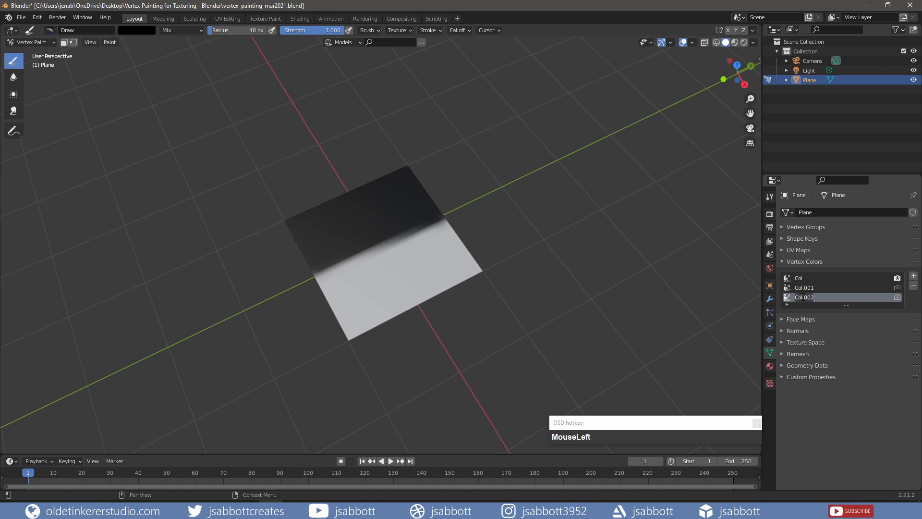
text(bw)
double_click(803, 287)
text(blue)
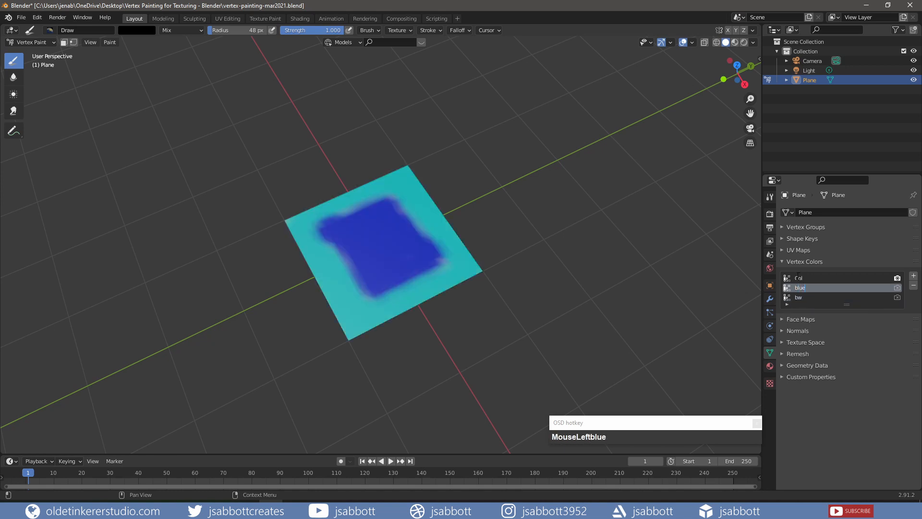
double_click(799, 277)
text(red)
Switch to the Shading workspace in Object Mode and create a new material for the plane
click(296, 18)
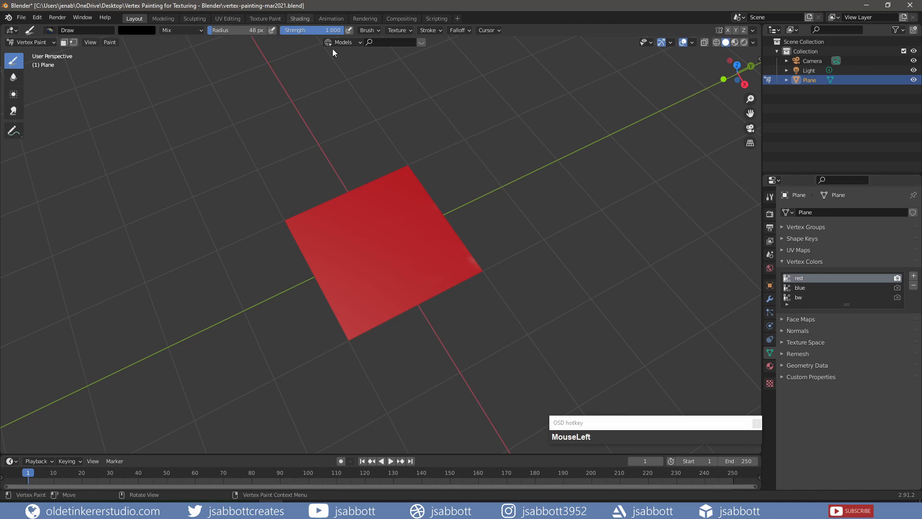
middle_drag(412, 143, 413, 166)
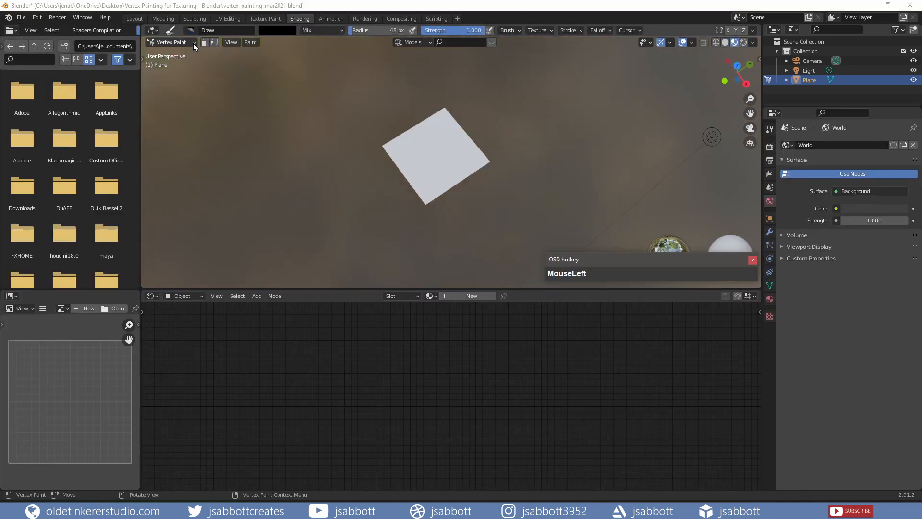
click(193, 42)
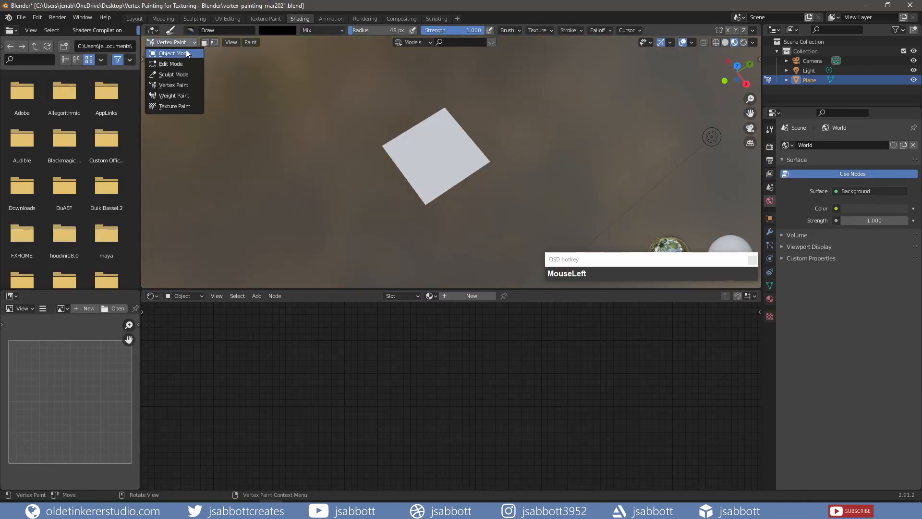
click(186, 51)
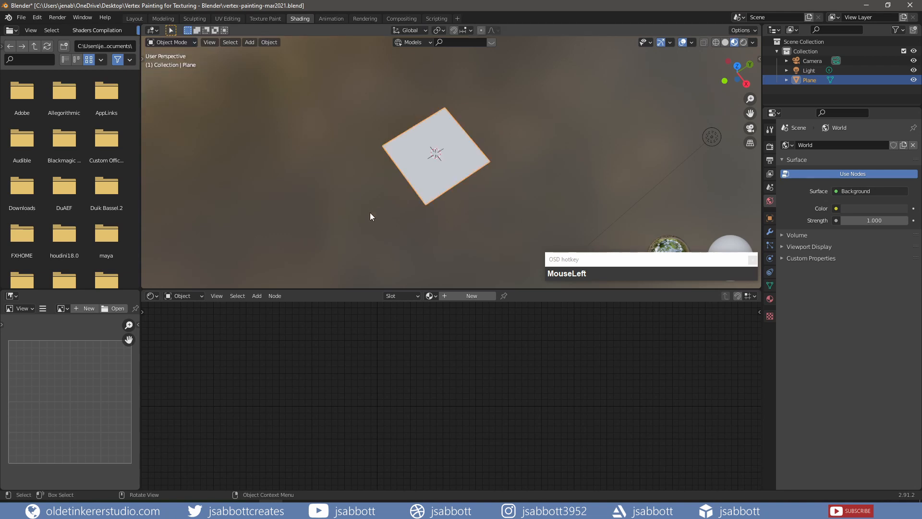
click(466, 297)
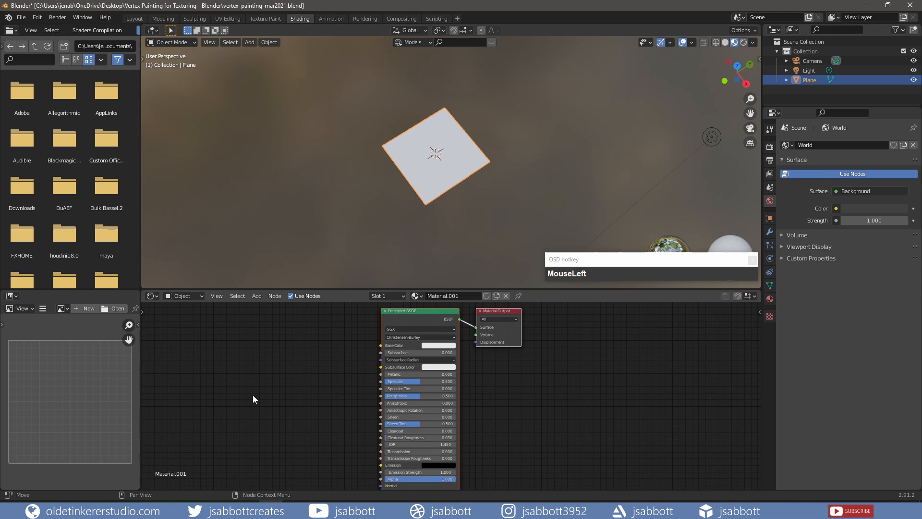
Add Vertex Colors attribute nodes for the red, blue and bw layers in the plane's material
key(shift+a)
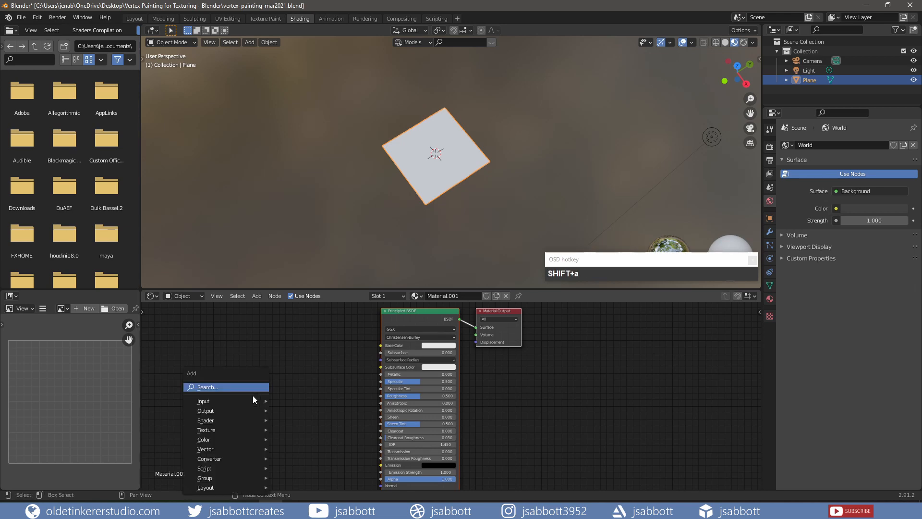
mouse_move(250, 396)
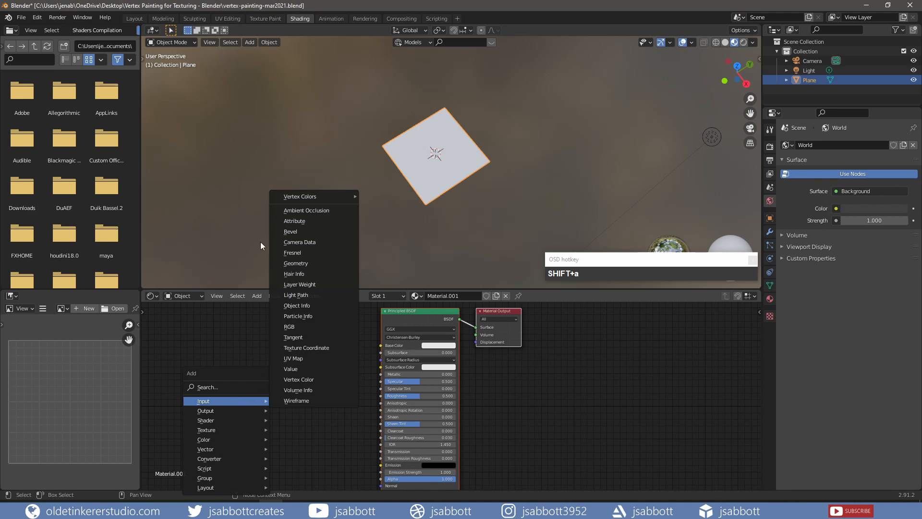
mouse_move(216, 440)
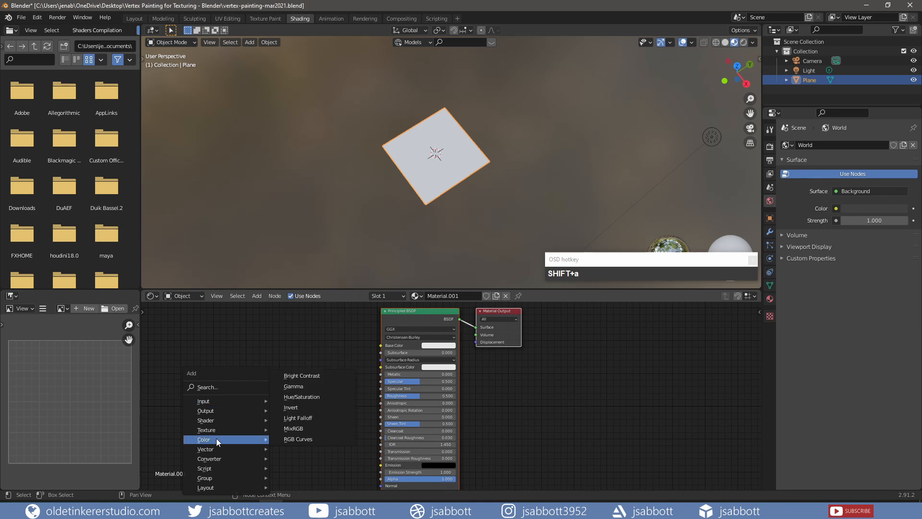
mouse_move(218, 398)
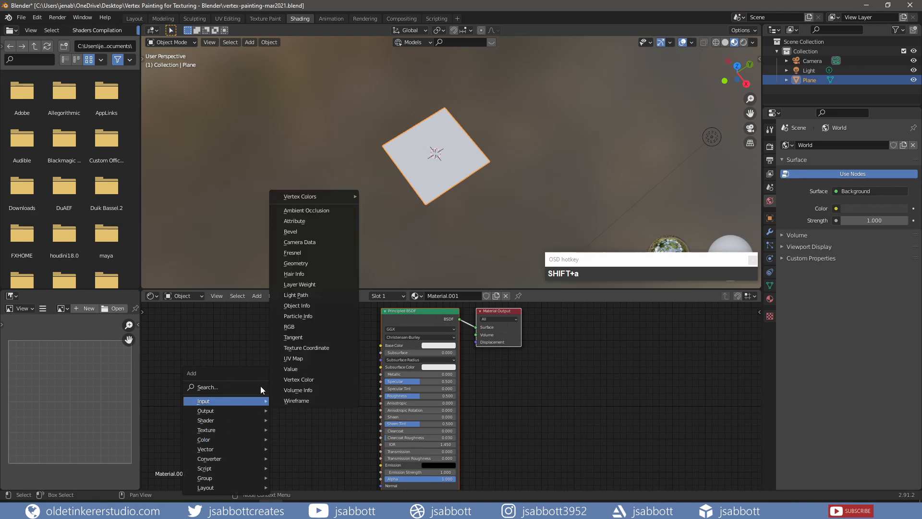
mouse_move(318, 196)
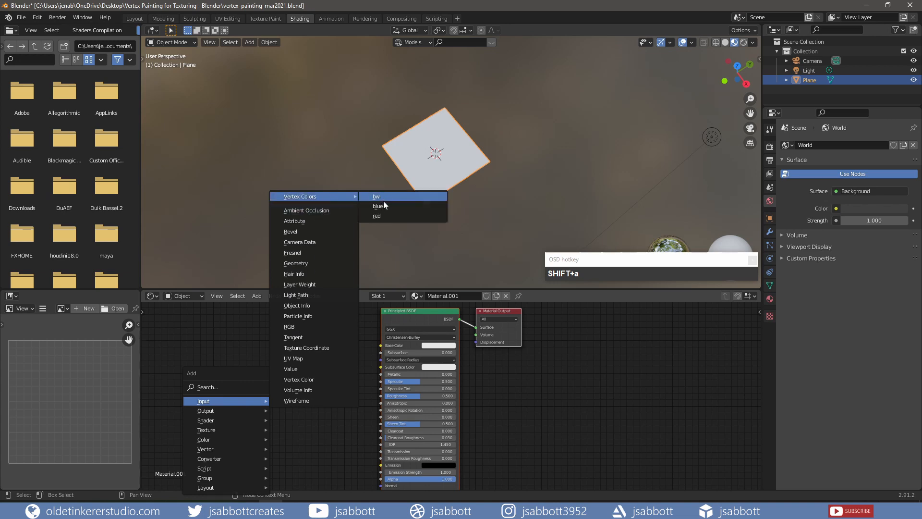
click(377, 216)
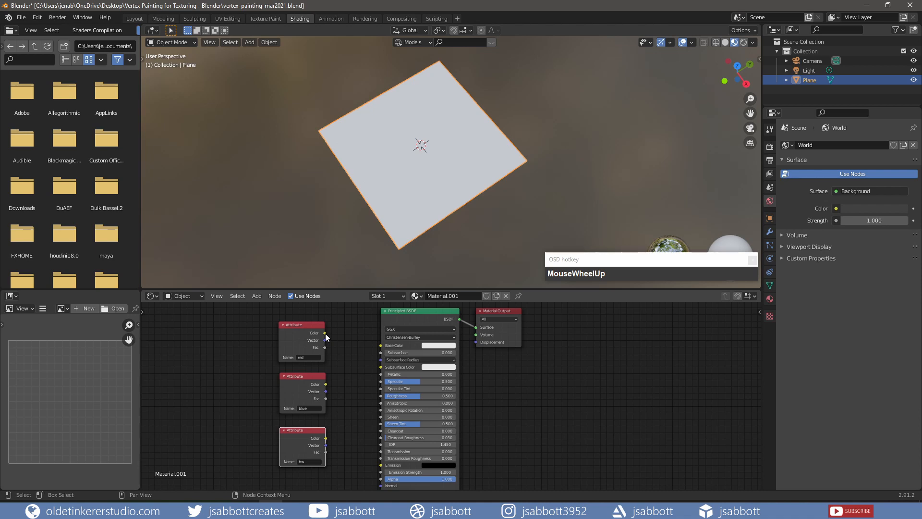
Wire the attribute colors into the Principled BSDF, ending with blue on Base Color and bw on Metallic
drag(325, 333, 381, 347)
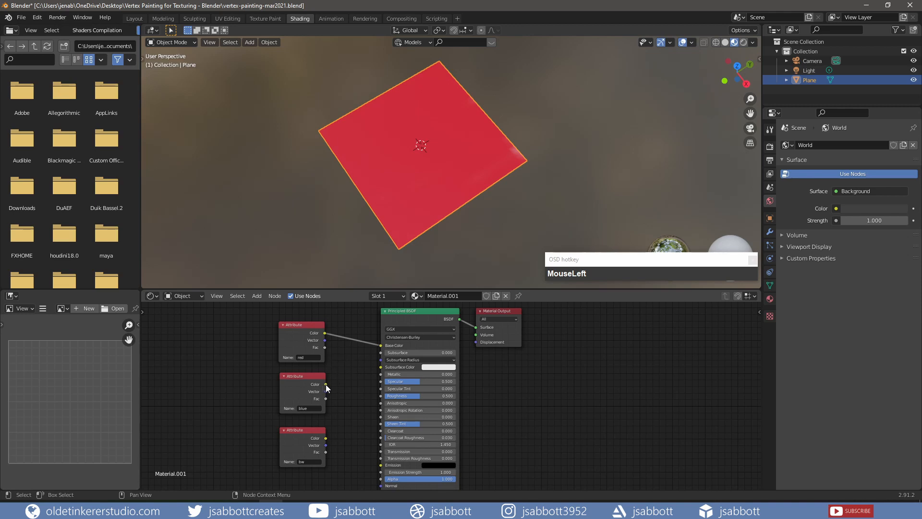
drag(326, 384, 381, 345)
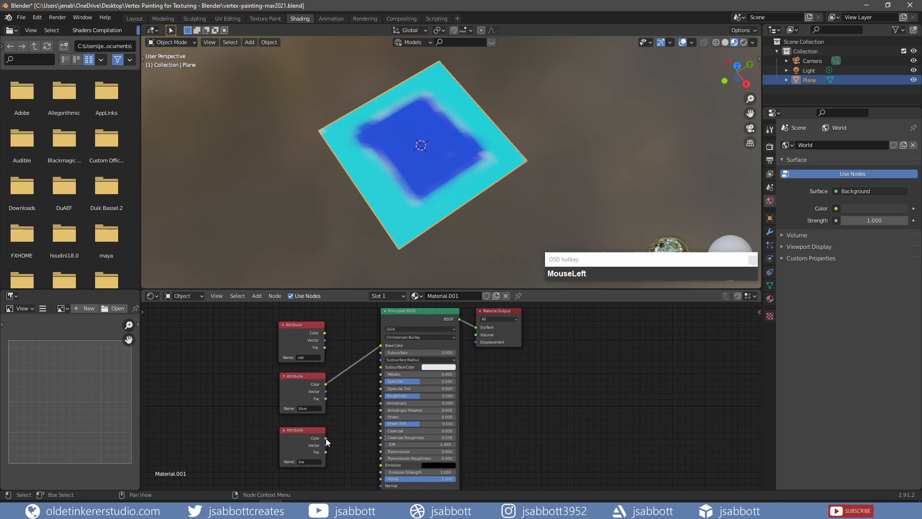
drag(326, 439, 381, 374)
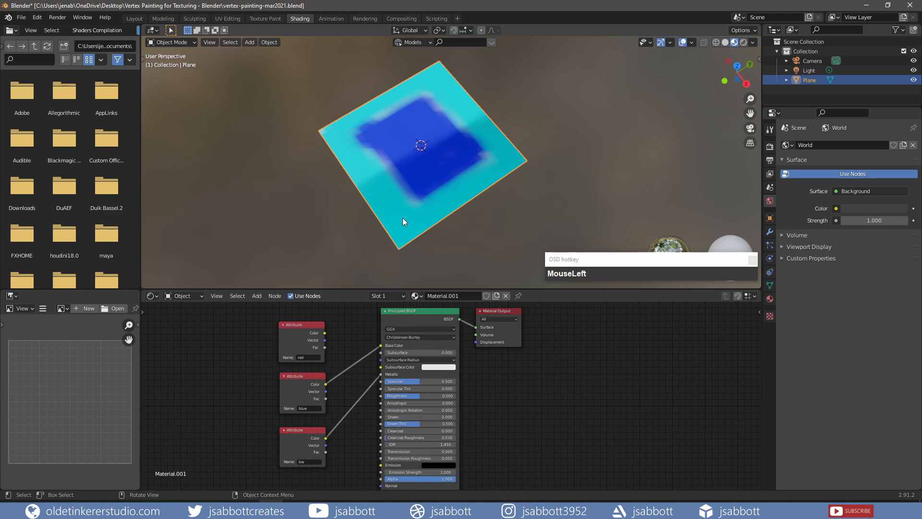
Add a MixRGB node that mixes the red and blue colors into Base Color and adjust its factor
key(shift+a)
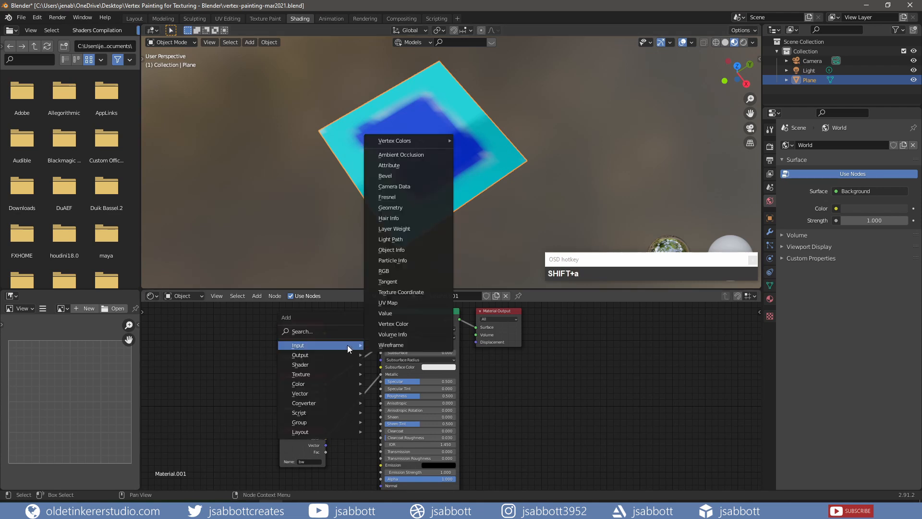
mouse_move(343, 382)
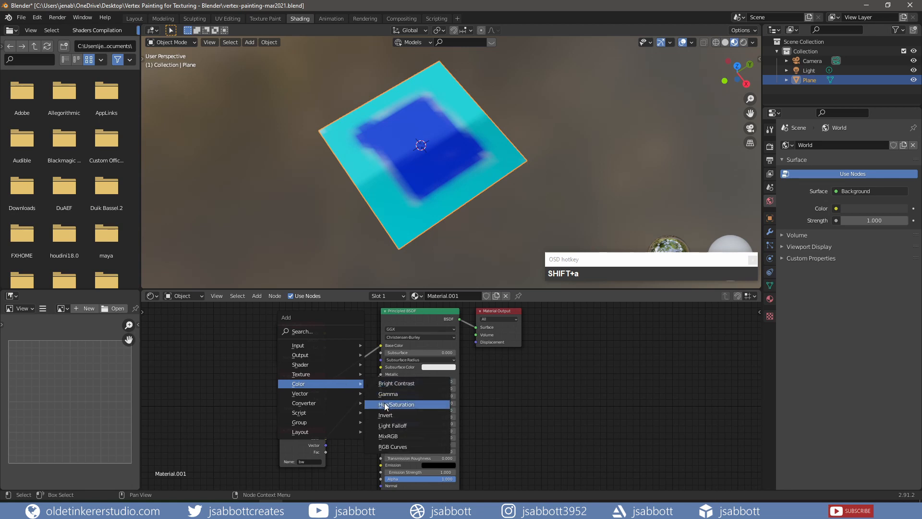
mouse_move(343, 362)
mouse_down()
mouse_move(330, 330)
mouse_move(351, 377)
mouse_up()
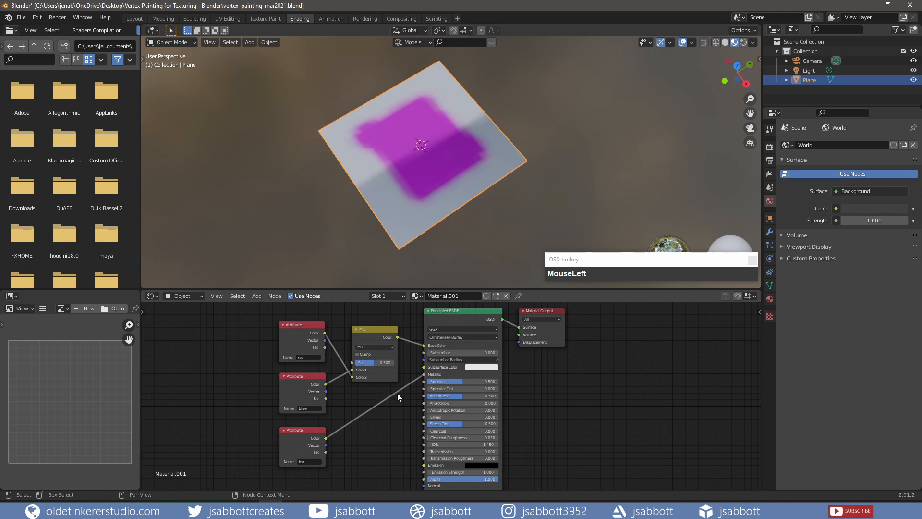
mouse_move(371, 363)
mouse_down()
mouse_move(394, 363)
mouse_move(384, 363)
mouse_up()
drag(384, 363, 387, 363)
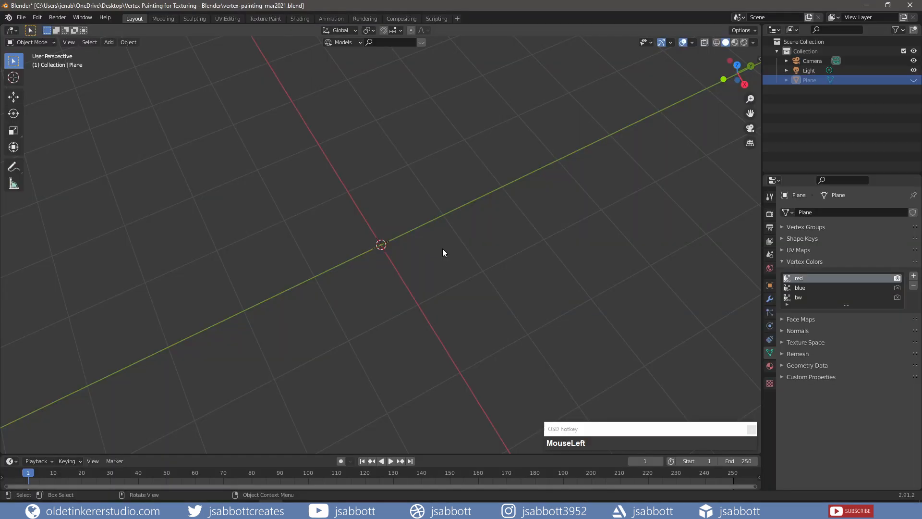
Add a new plane mesh to the scene
key(shift+a)
mouse_move(442, 248)
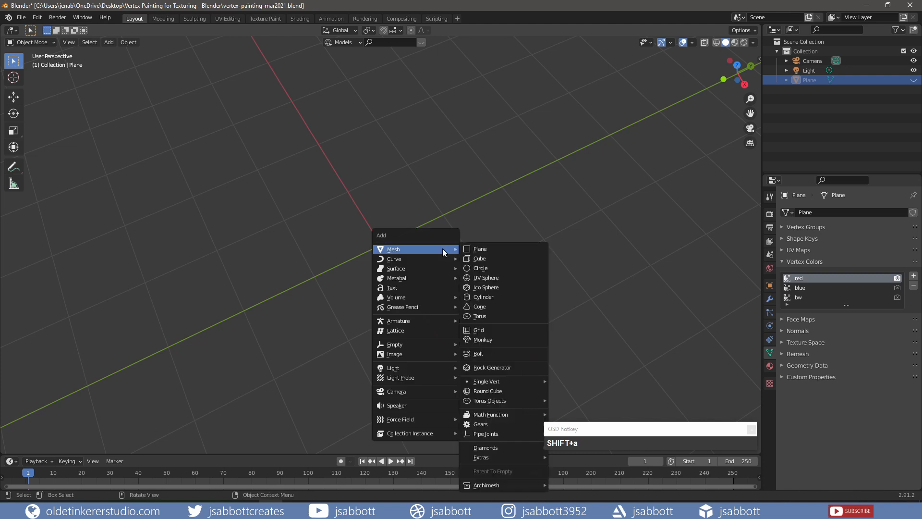
click(477, 249)
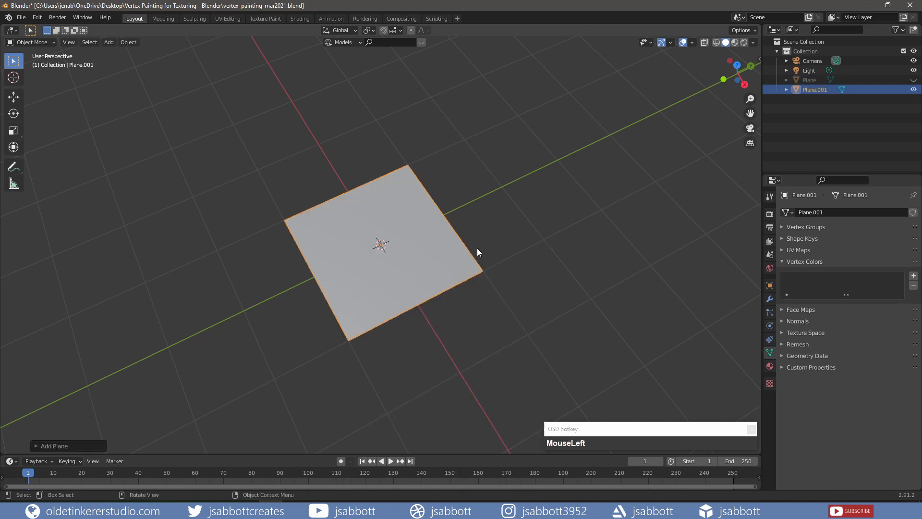
Scale the new plane up by a factor of 5
key(s)
key(KP_5)
key(Return)
scroll(477, 251, down, 6)
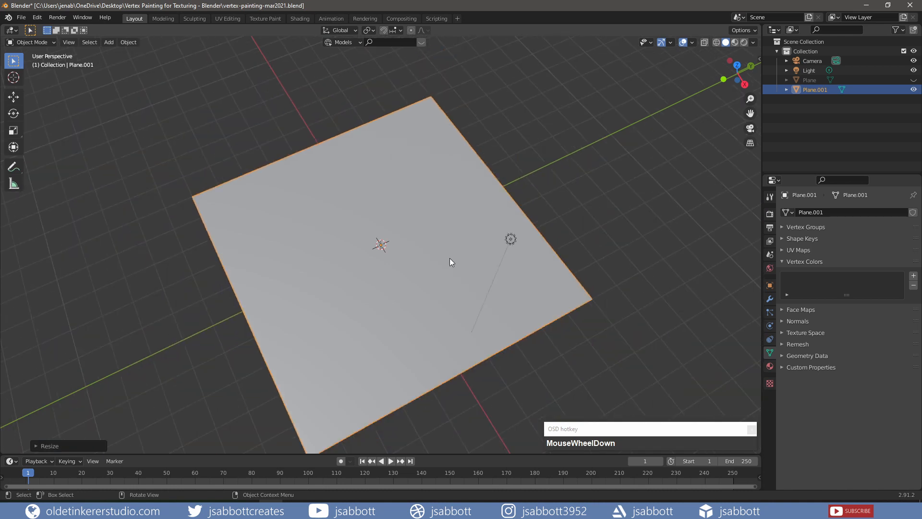
Subdivide the new plane in Edit Mode with 50 cuts
key(Tab)
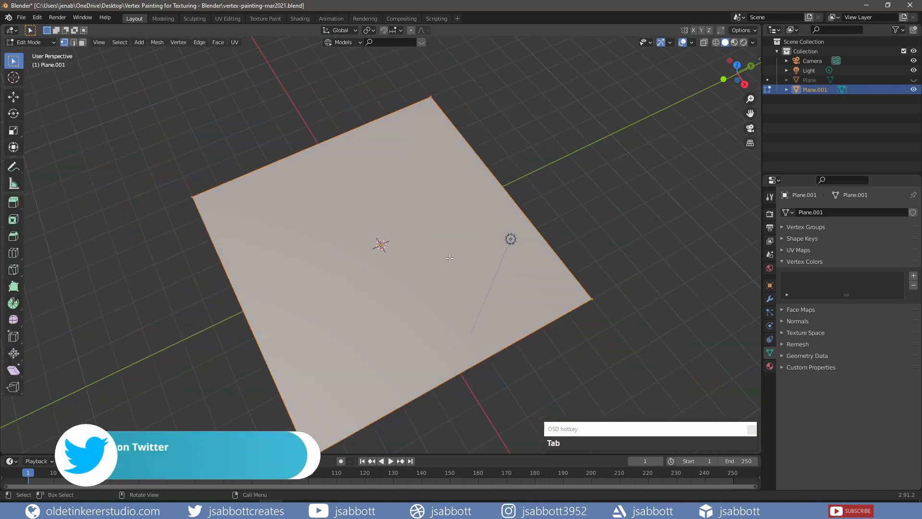
right_click(449, 258)
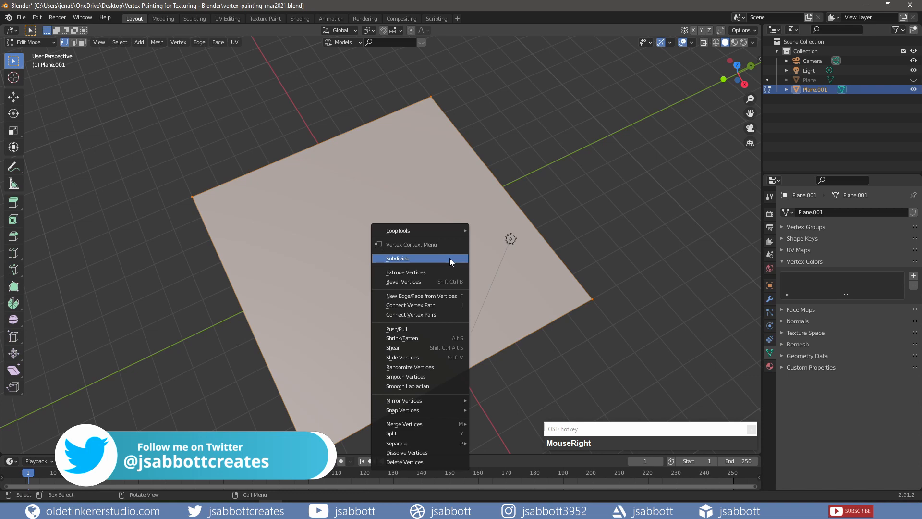
click(449, 258)
click(38, 445)
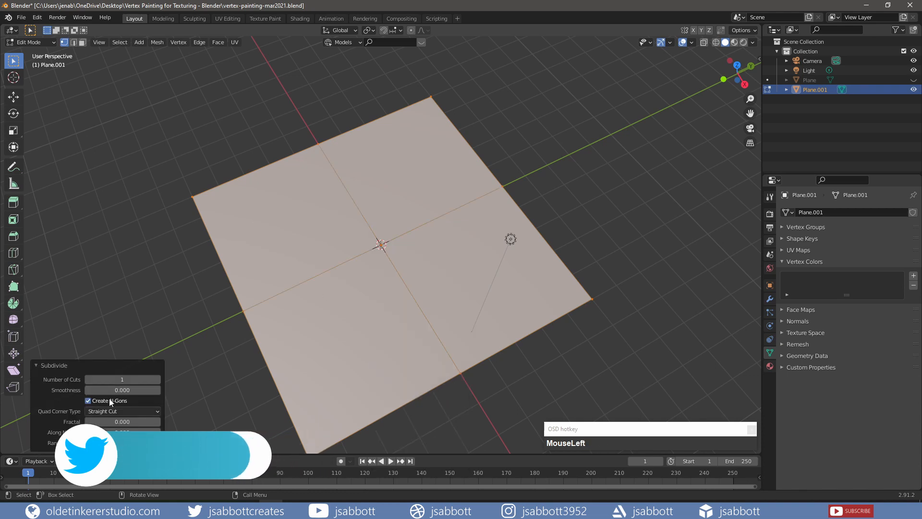
click(119, 381)
text(50)
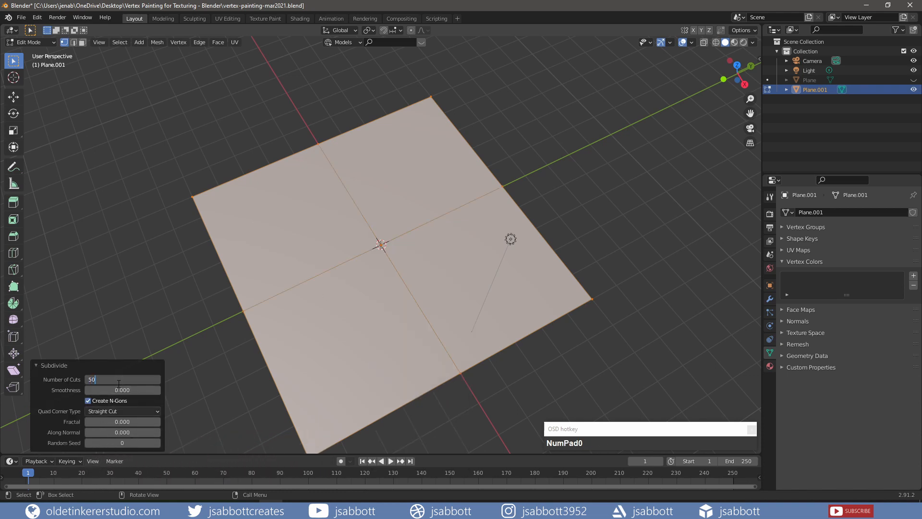
key(Return)
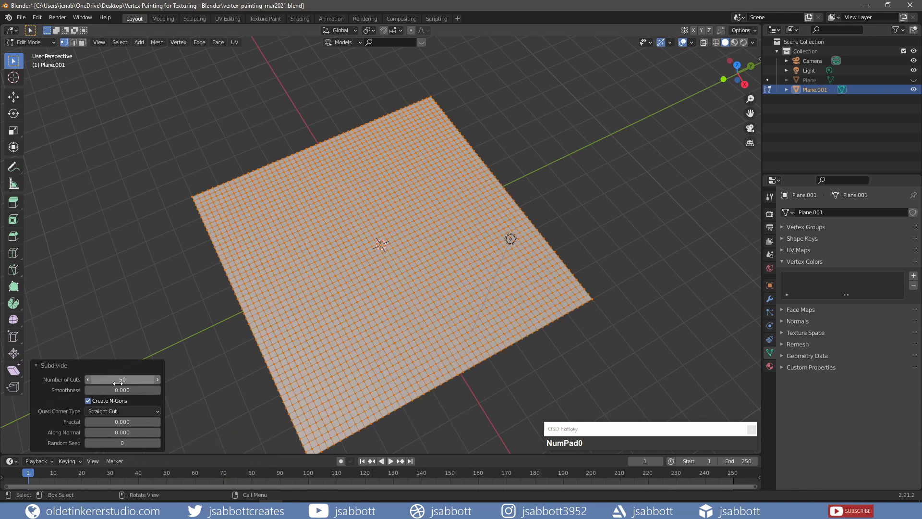
click(36, 364)
Add a Displace modifier to the plane and create a new texture for it
key(Tab)
click(770, 299)
click(815, 211)
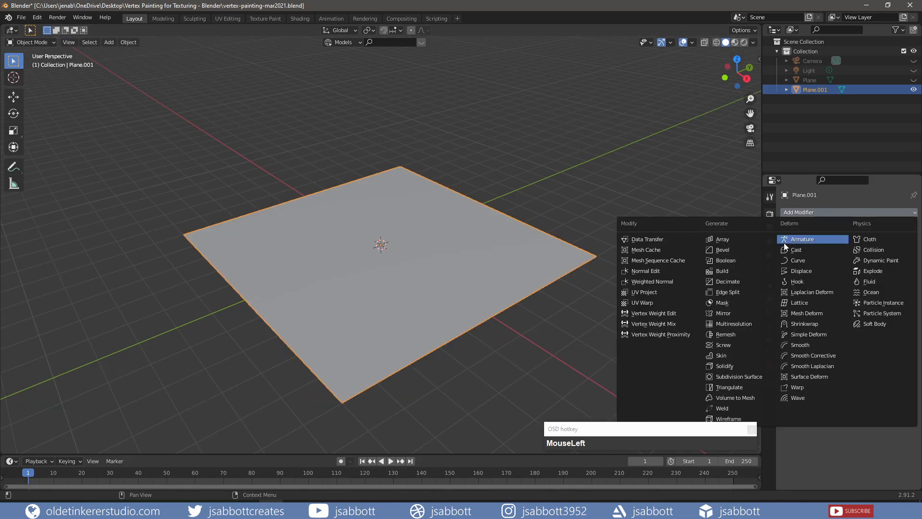
click(802, 271)
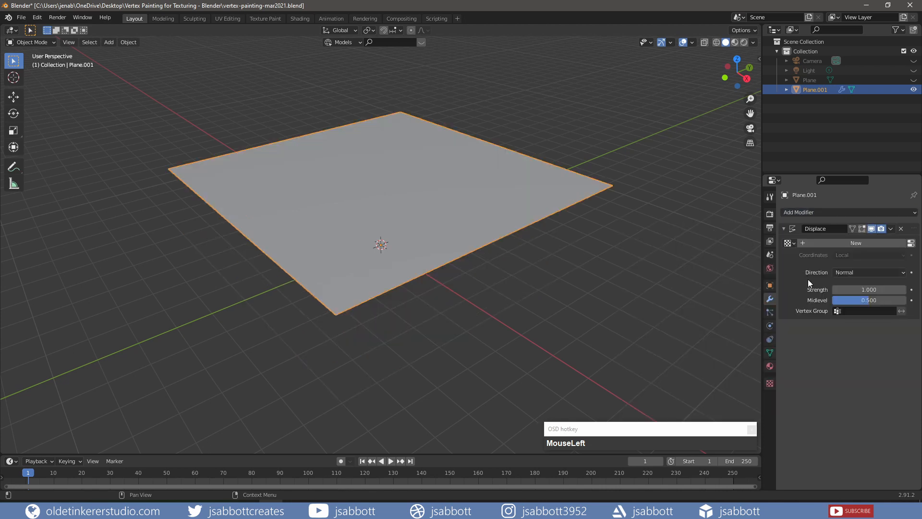
click(828, 246)
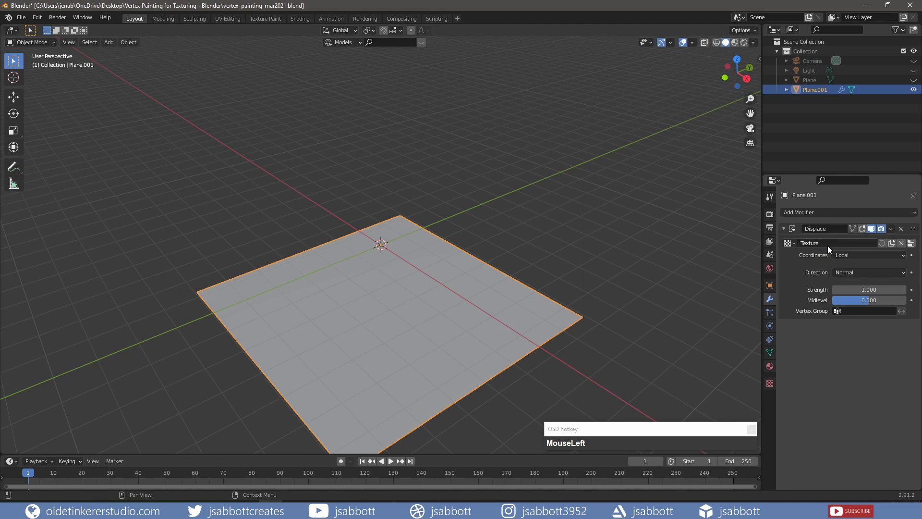
Set the displacement texture type to Clouds
click(770, 383)
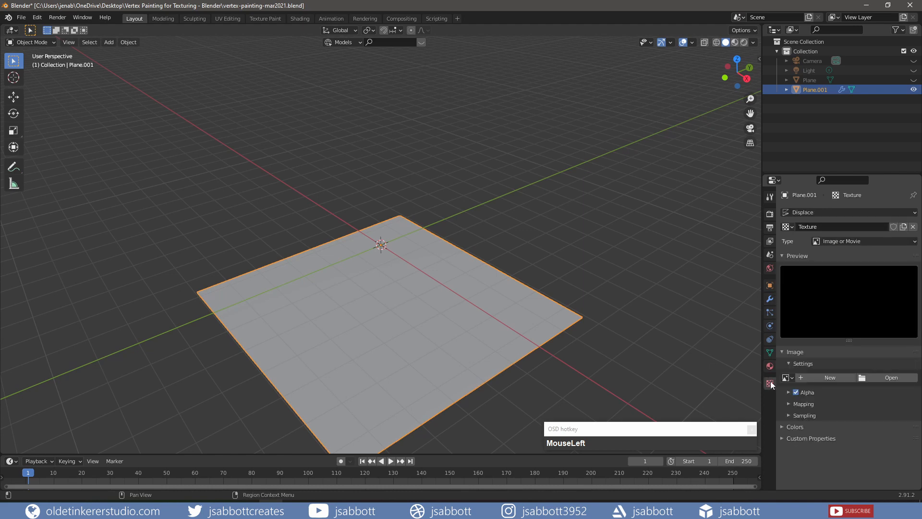
click(840, 241)
click(840, 272)
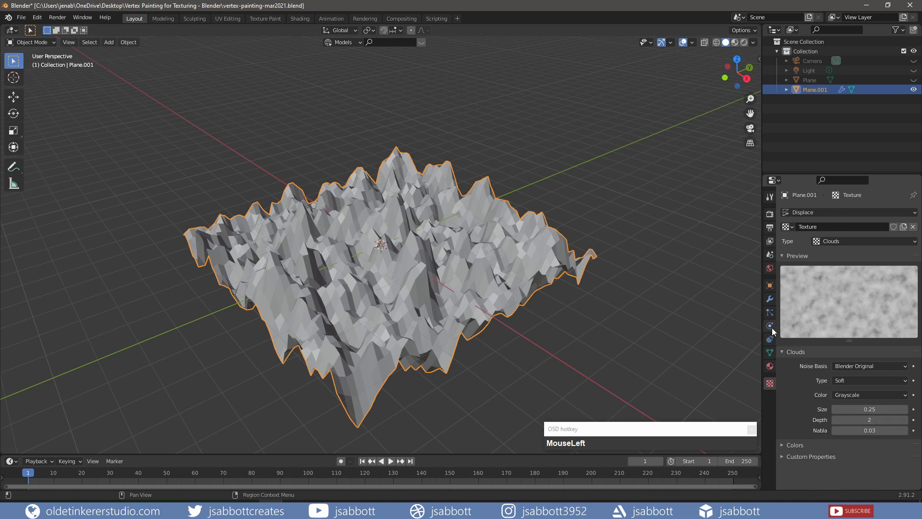
Set the Displace modifier strength to 0.15
click(770, 299)
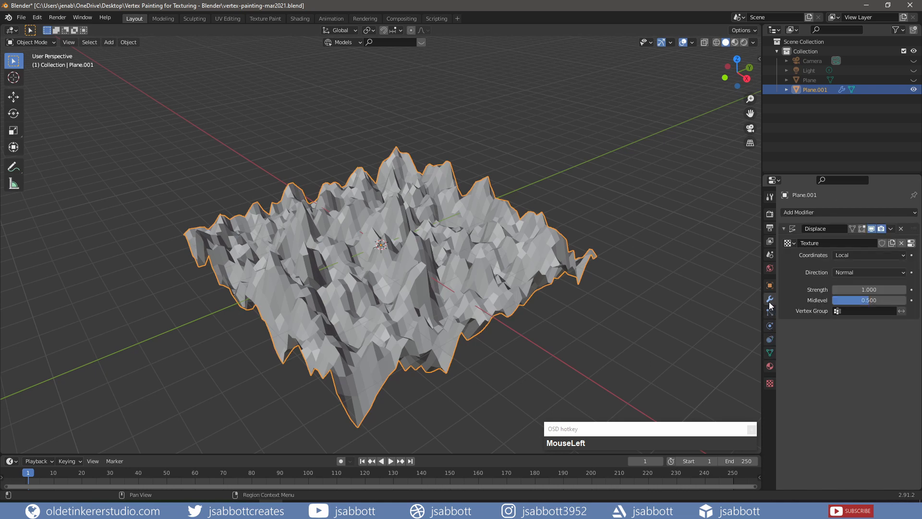
click(870, 290)
text(.15)
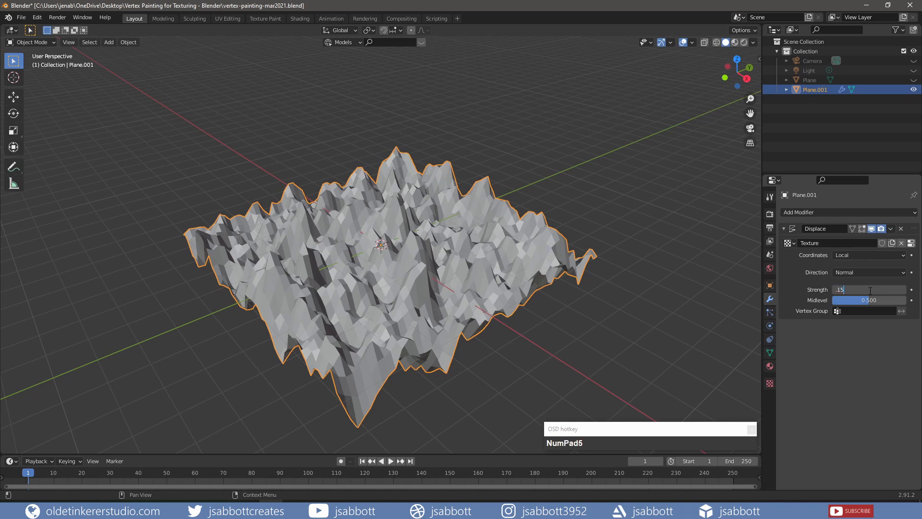
key(Return)
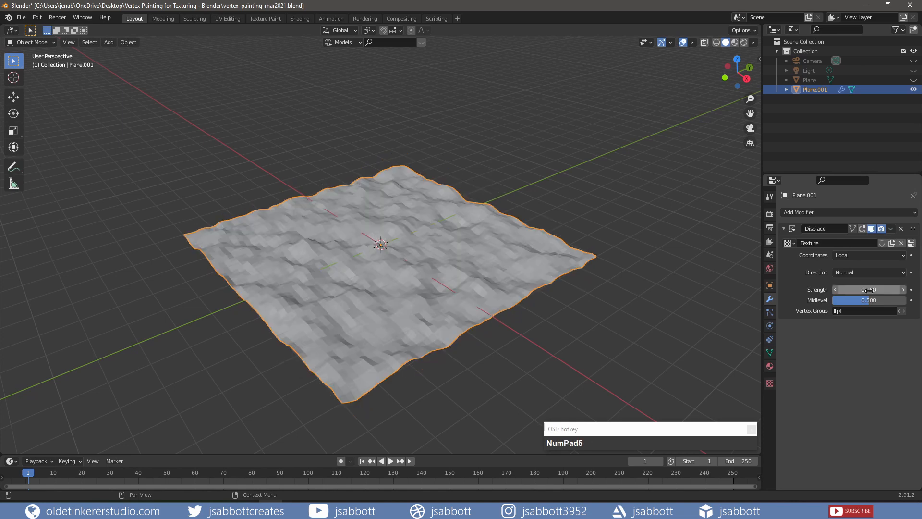
Save the file and create a new material for the displaced plane in the Shading workspace
key(ctrl+s)
click(301, 17)
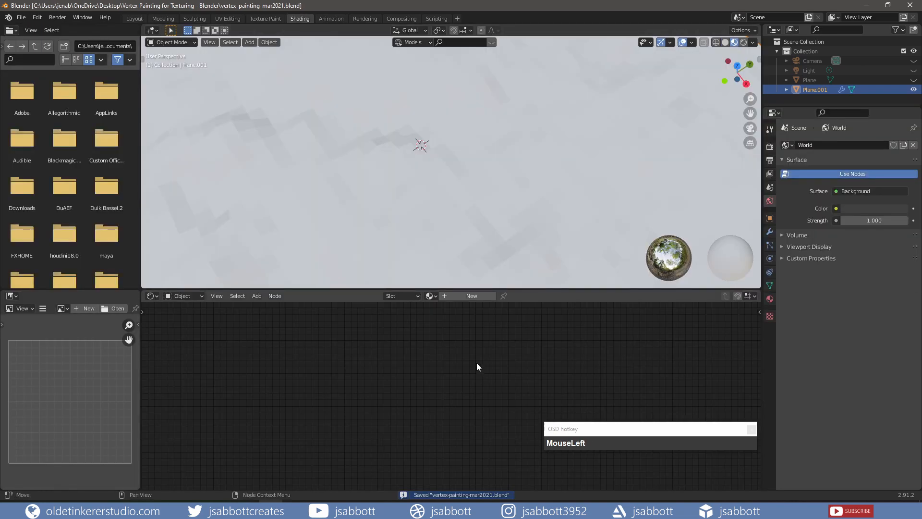
scroll(467, 188, down, 5)
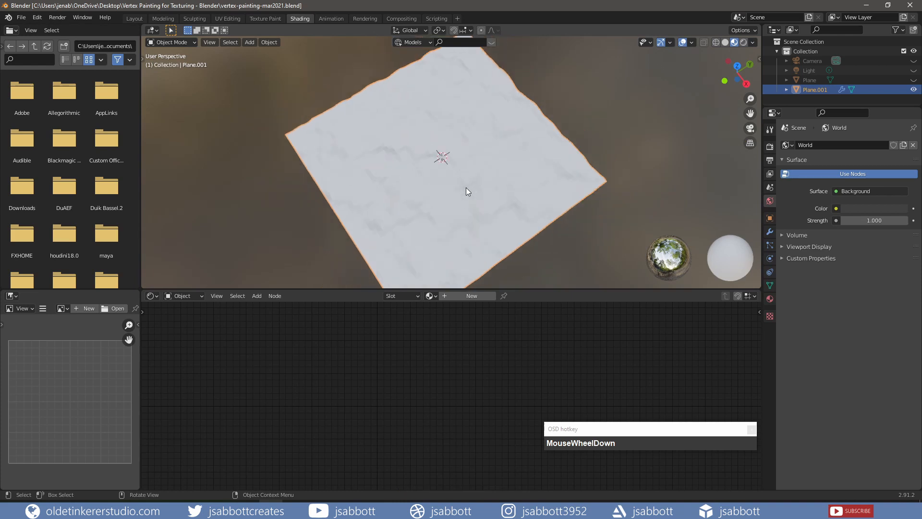
click(472, 297)
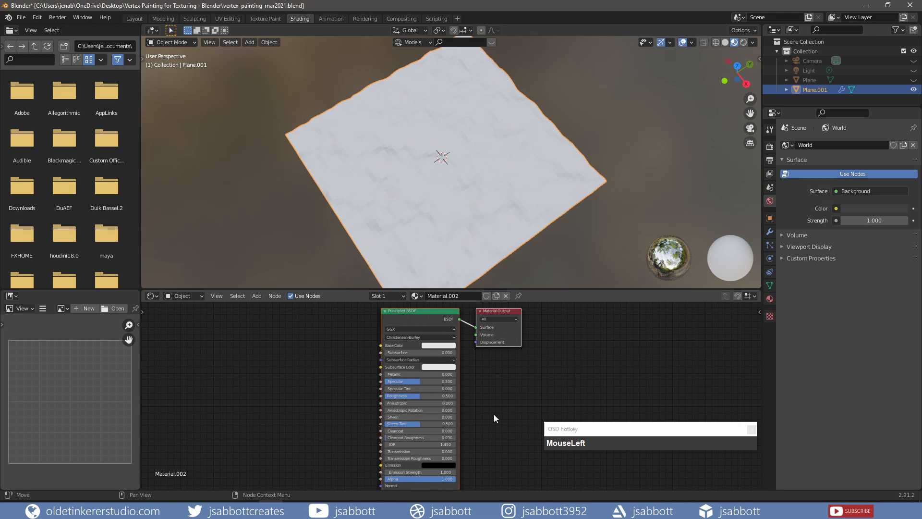
Add a full ground PBR texture set to the Principled BSDF using Node Wrangler's principled texture setup
click(421, 314)
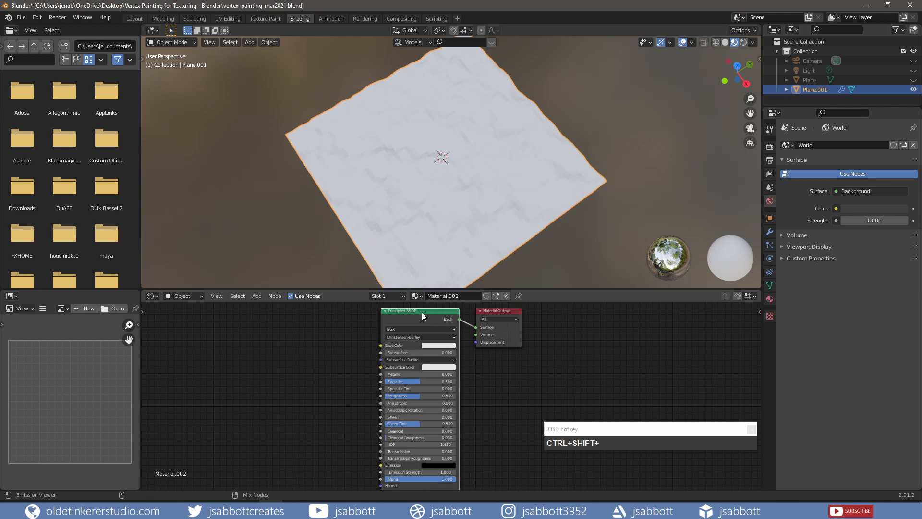
click(341, 364)
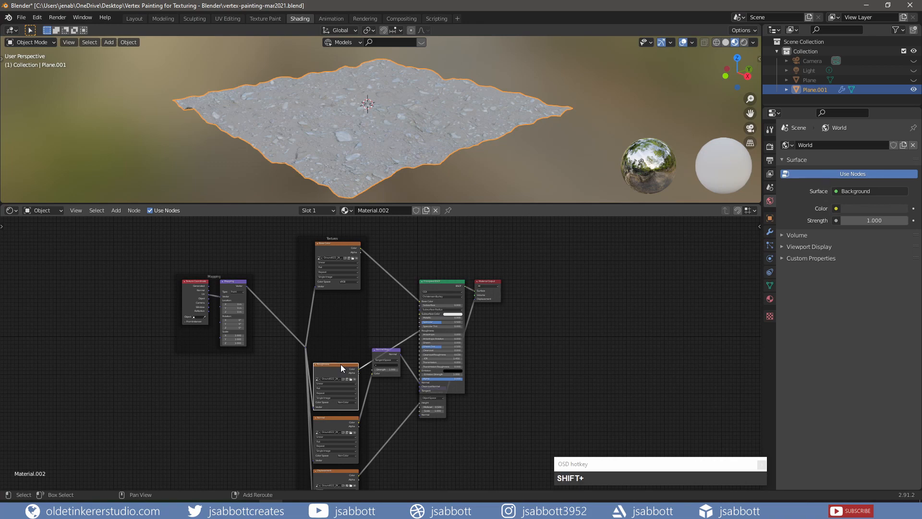
Duplicate one of the ground texture nodes inside the textures frame
key(shift+d)
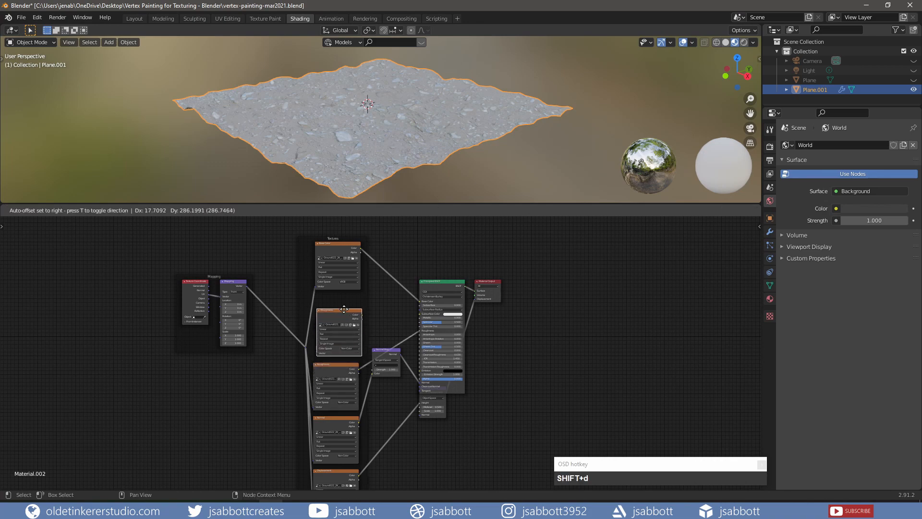
click(343, 304)
scroll(354, 319, up, 3)
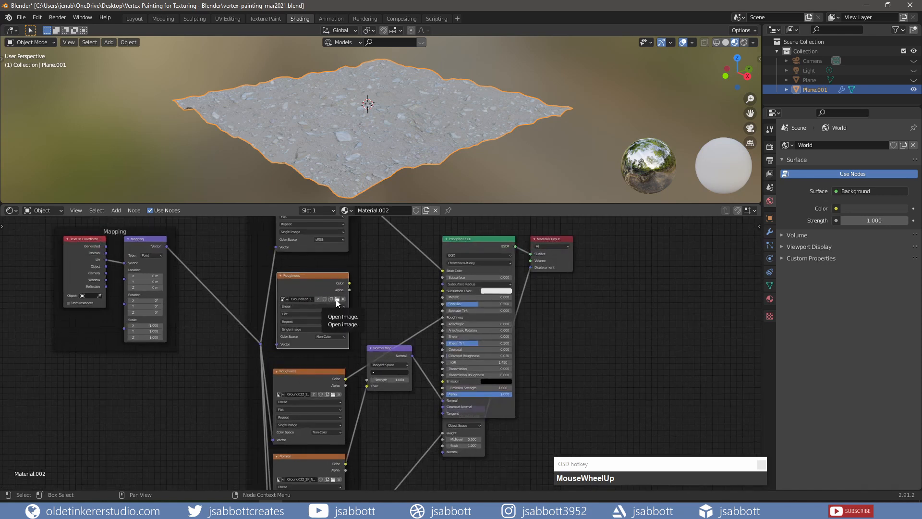
Insert a MixRGB node on the link between the base color texture and the Principled BSDF
click(379, 289)
key(shift+a)
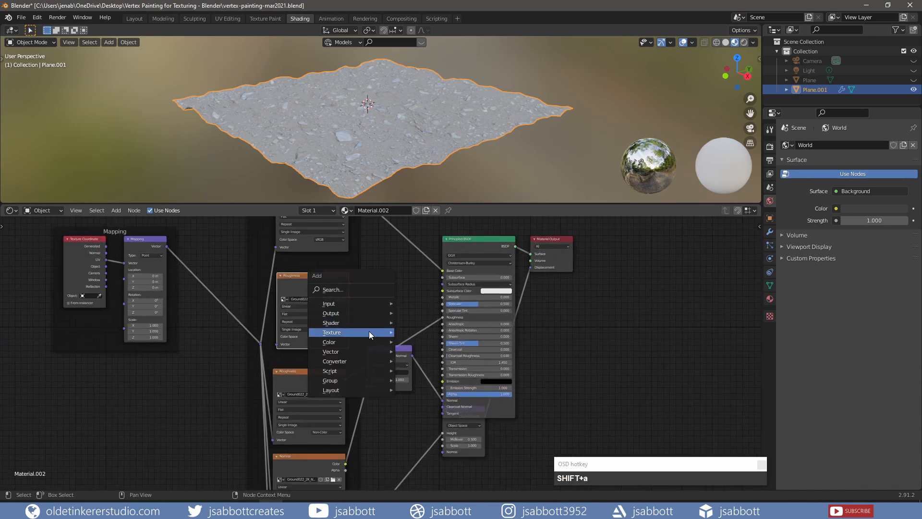
mouse_move(367, 341)
click(429, 394)
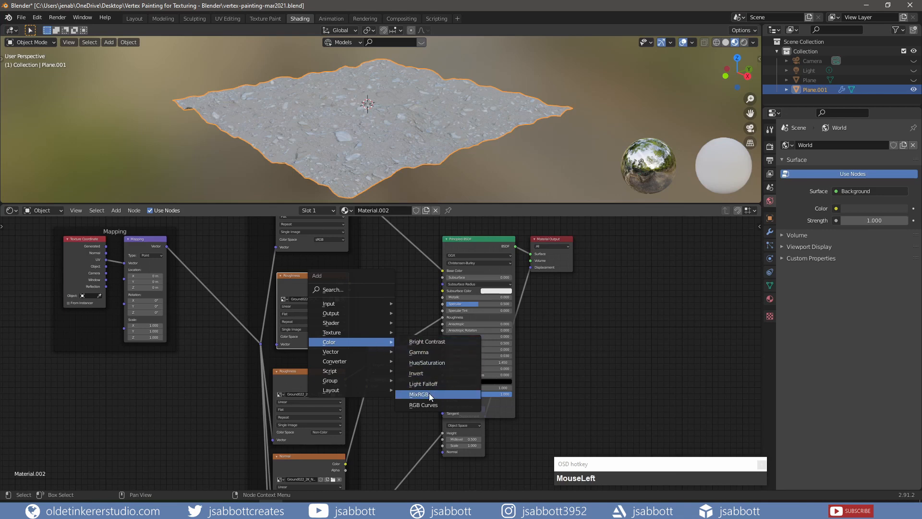
click(378, 238)
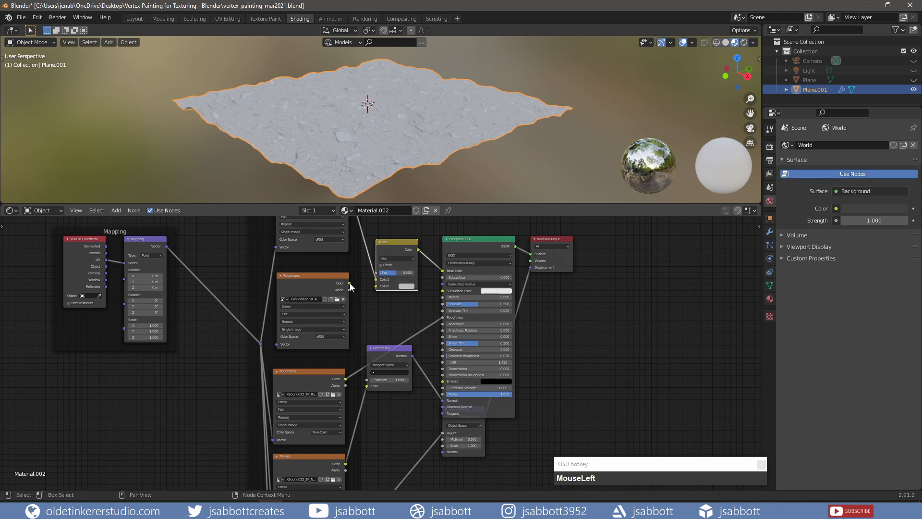
Connect the duplicated texture's color into the MixRGB node and set its blend mode to Multiply
drag(350, 284, 377, 286)
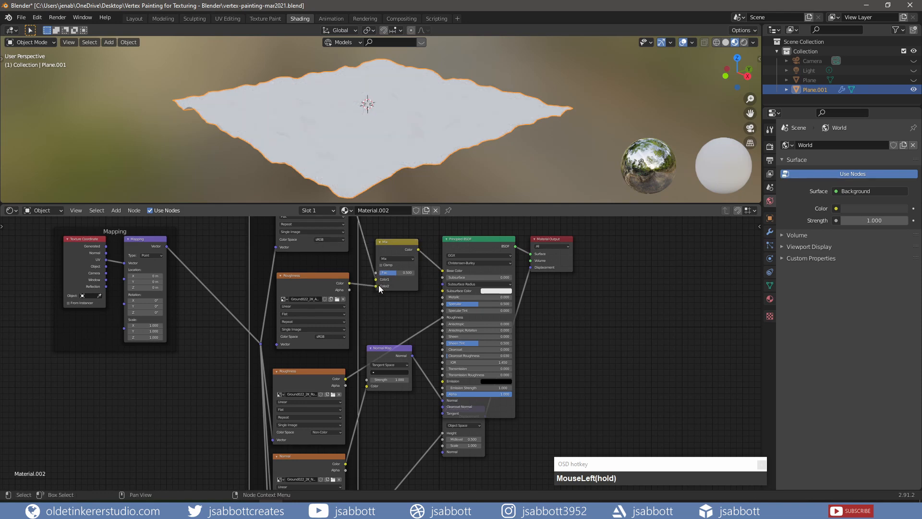
click(394, 260)
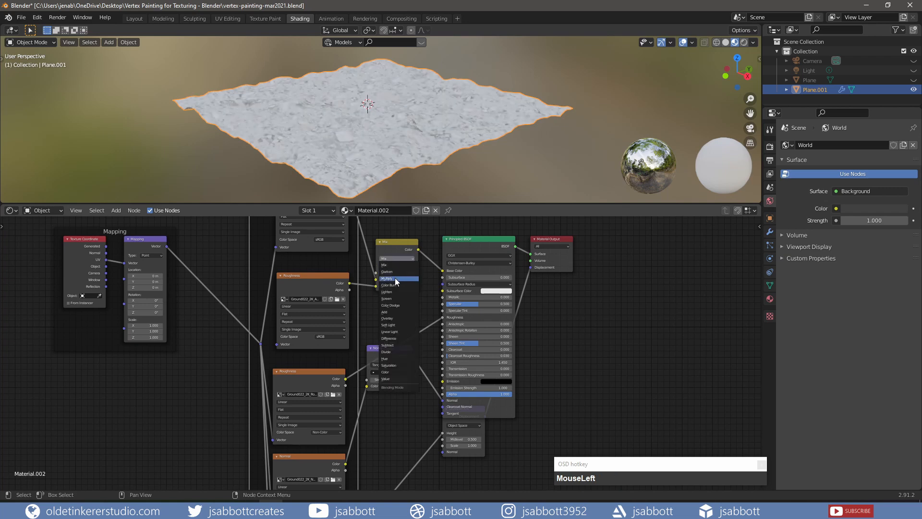
click(395, 278)
Duplicate the Principled BSDF node and place the copy below the existing shader
shift+middle_drag(556, 369, 547, 380)
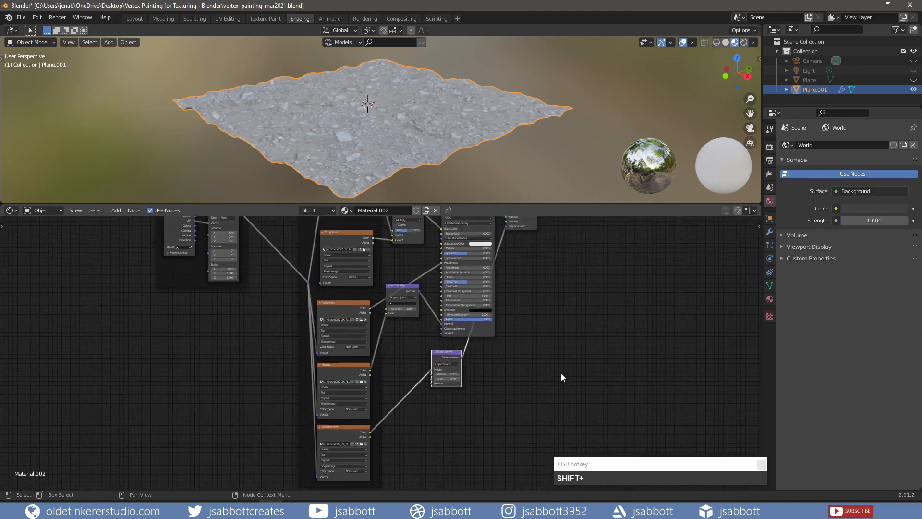
click(562, 373)
shift+scroll(577, 294, down, 1)
shift+middle_drag(577, 294, 567, 329)
shift+scroll(508, 270, down, 1)
shift+middle_drag(526, 290, 519, 356)
click(455, 270)
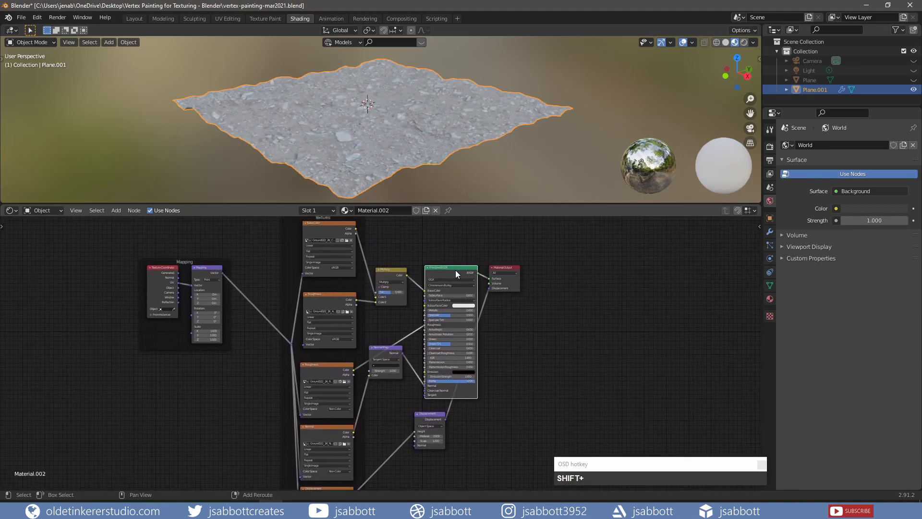
key(shift+d)
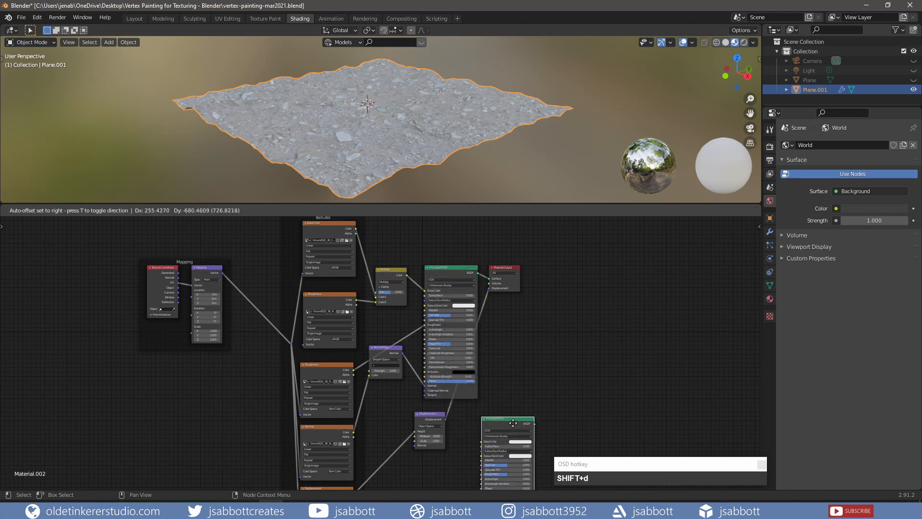
click(519, 427)
Add a gravel PBR texture set to the duplicated Principled BSDF with Node Wrangler's texture setup
shift+middle_drag(546, 372, 546, 291)
shift+middle_drag(546, 291, 549, 212)
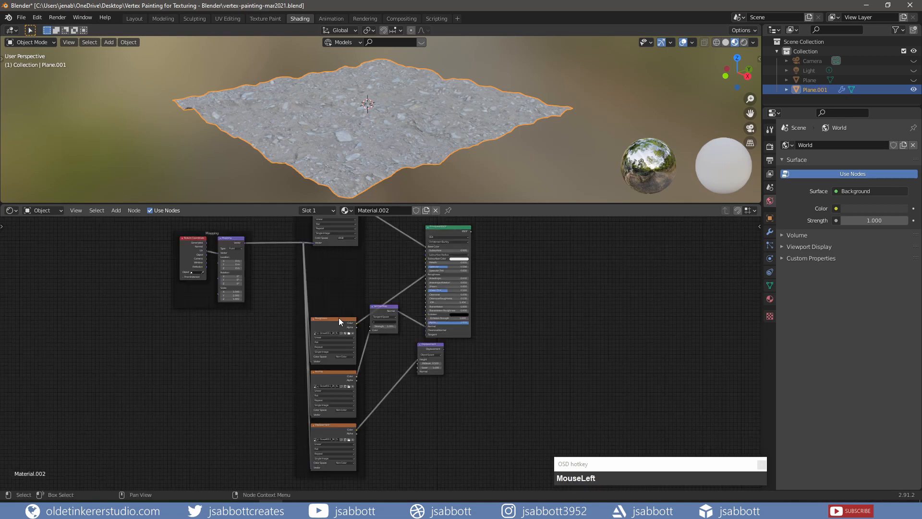
click(338, 318)
Duplicate one of the gravel texture nodes inside its textures frame
key(shift+d)
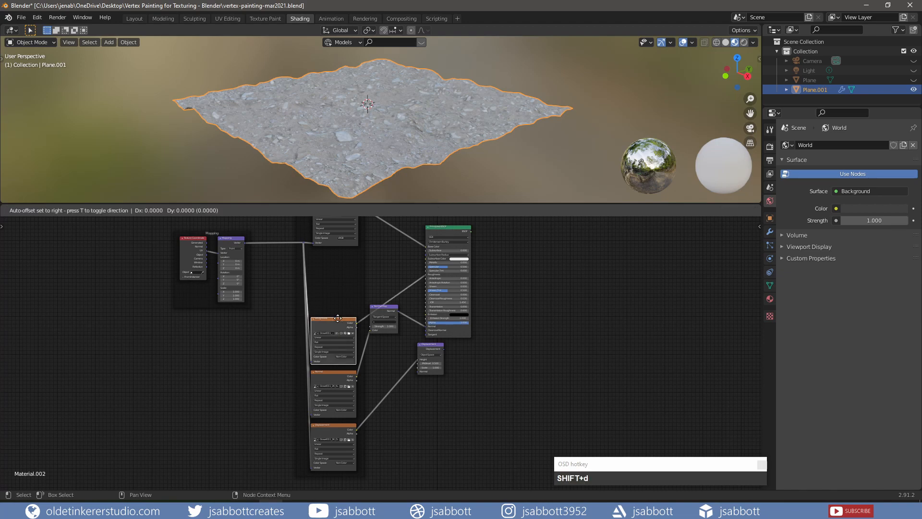
click(341, 262)
scroll(343, 291, up, 7)
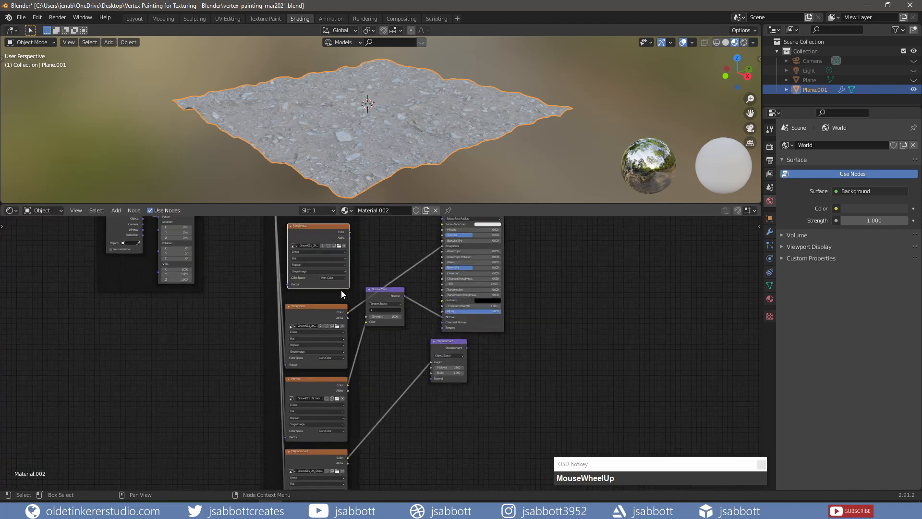
shift+middle_drag(313, 260, 320, 345)
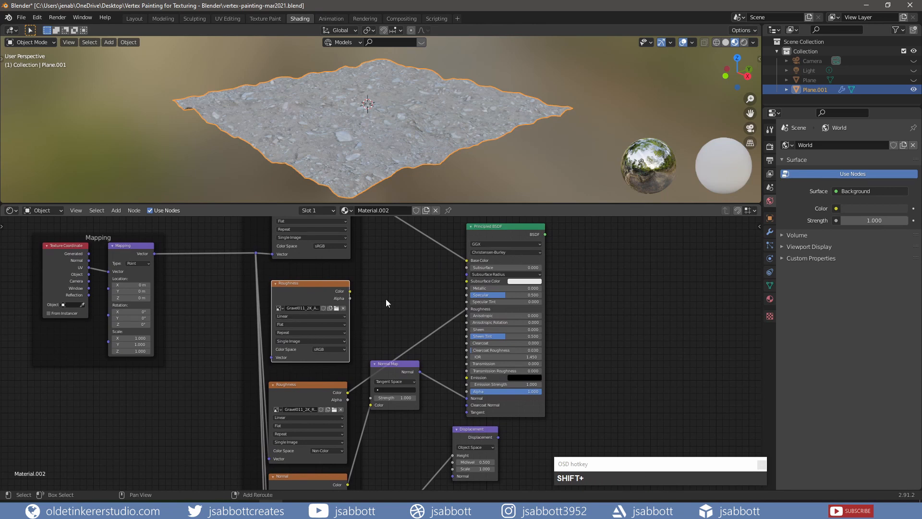
Insert a MixRGB node before the gravel shader's base color and connect the duplicated gravel texture into it
key(shift+a)
mouse_move(385, 298)
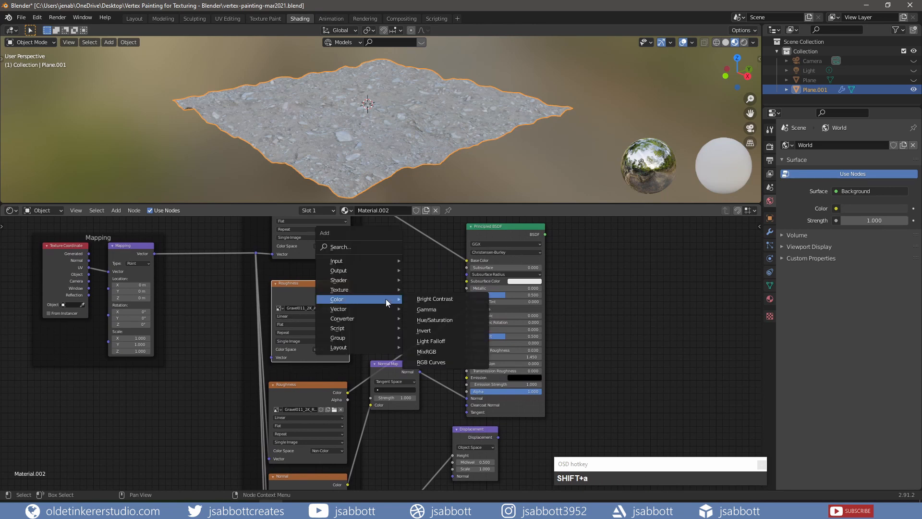
click(438, 351)
click(397, 274)
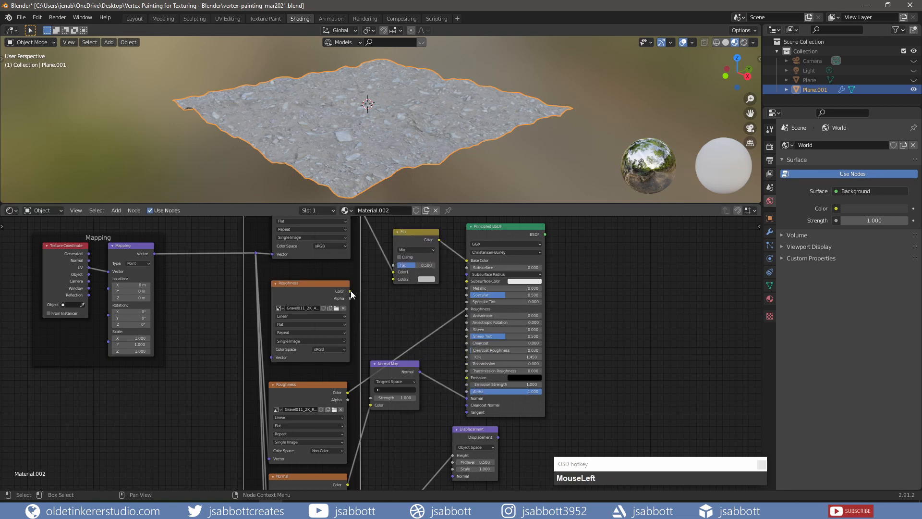
drag(350, 291, 393, 279)
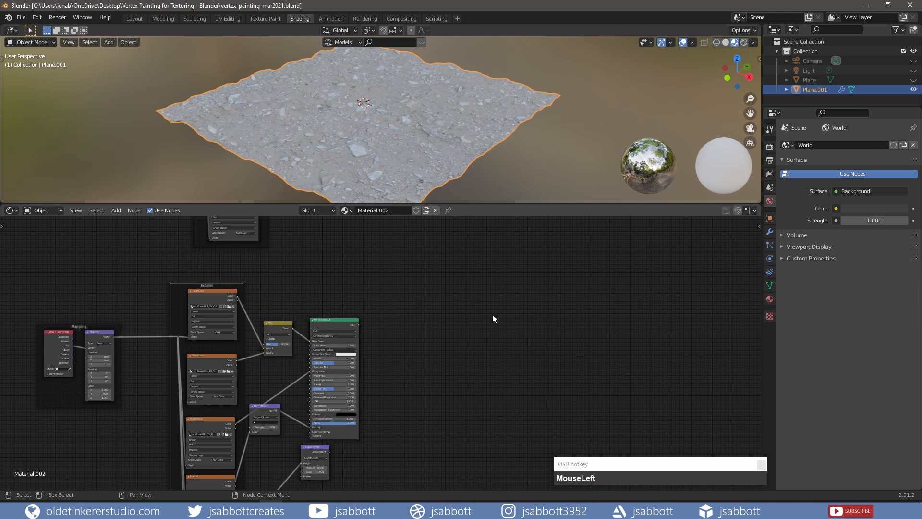
Add a Mix Shader node to the material
key(shift+a)
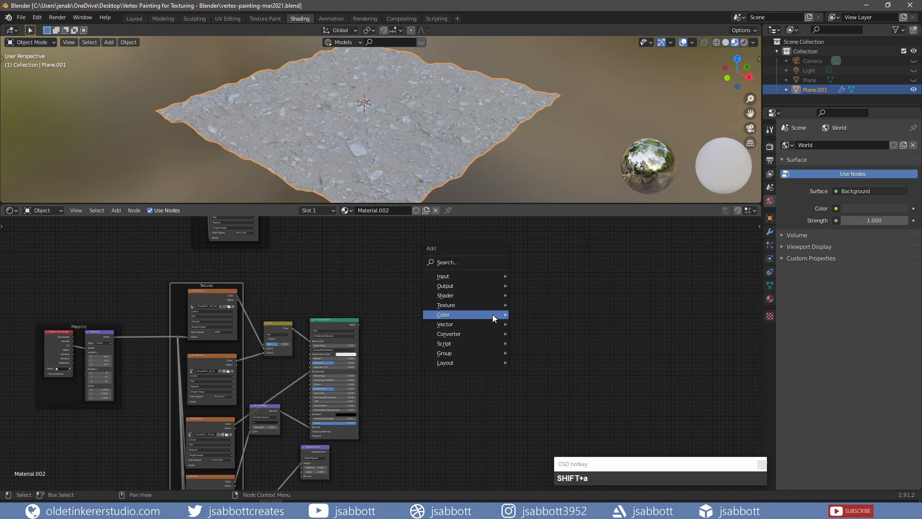
mouse_move(492, 315)
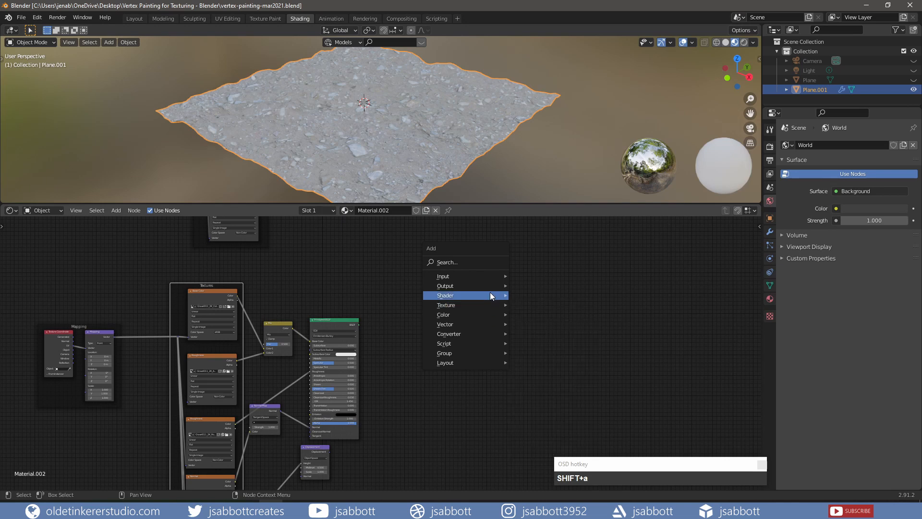
mouse_move(490, 295)
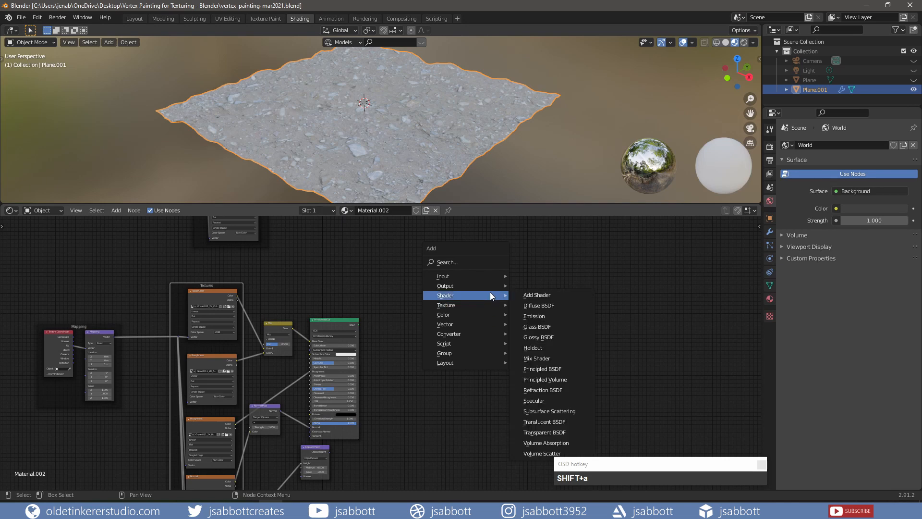
click(541, 358)
click(443, 253)
Connect both Principled BSDFs into the Mix Shader and the Mix Shader into the Material Output surface
scroll(460, 330, up, 2)
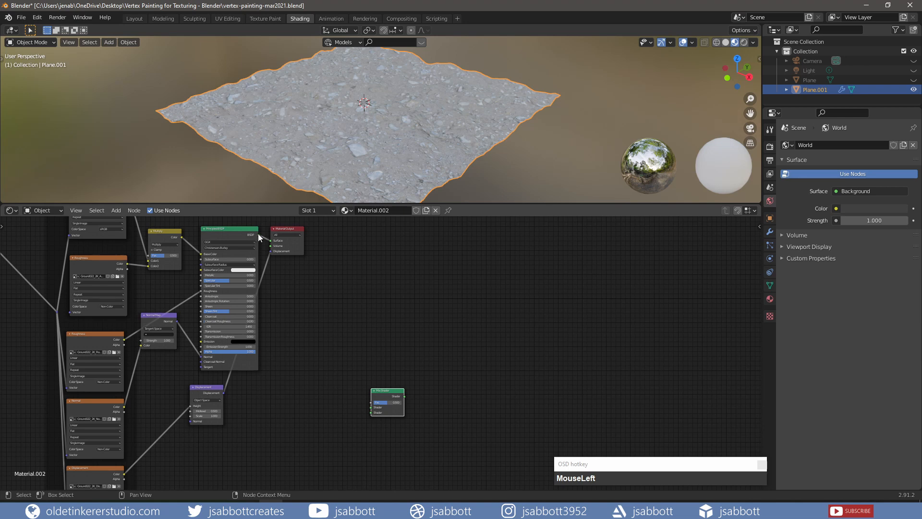
drag(258, 234, 368, 408)
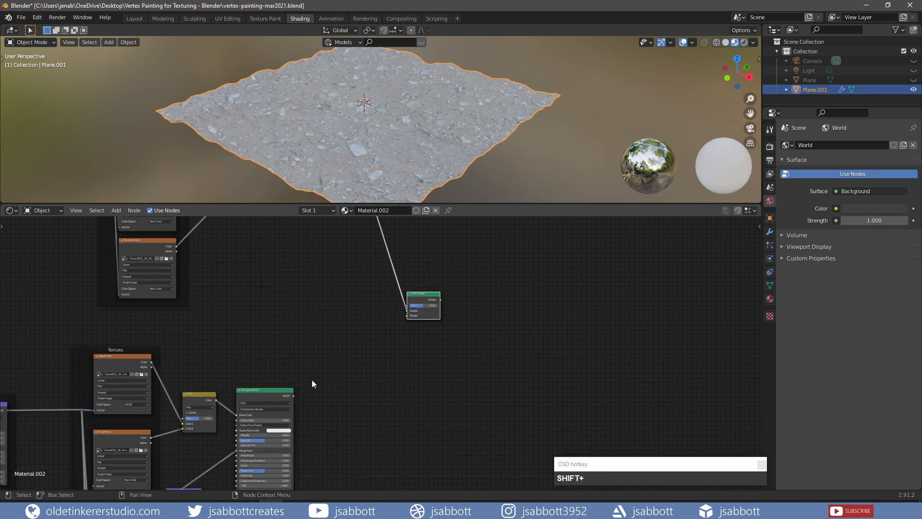
drag(294, 396, 408, 315)
middle_drag(428, 370, 381, 340)
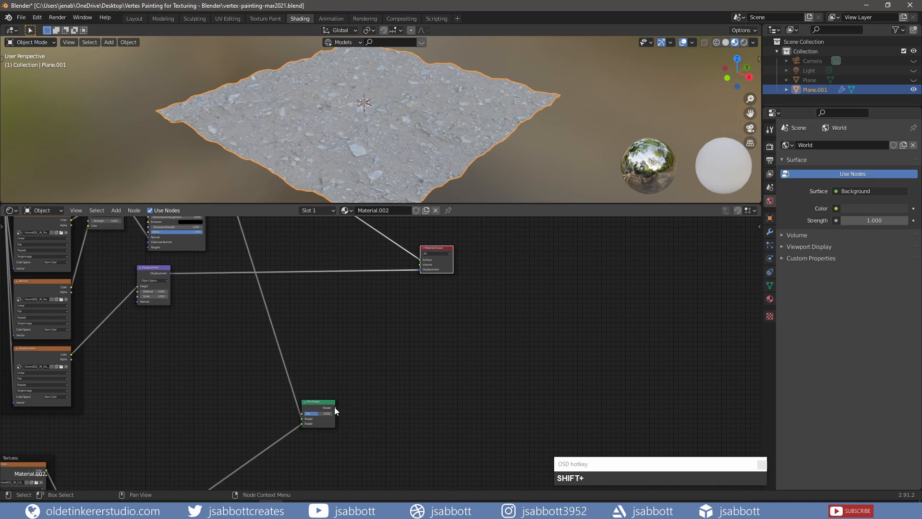
drag(335, 408, 421, 259)
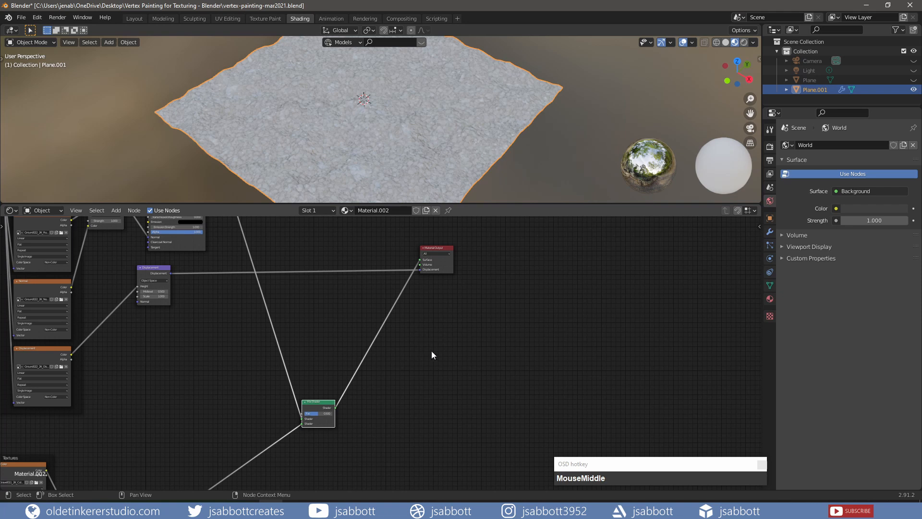
Set the Mix Shader factor to 0.5
scroll(385, 355, up, 2)
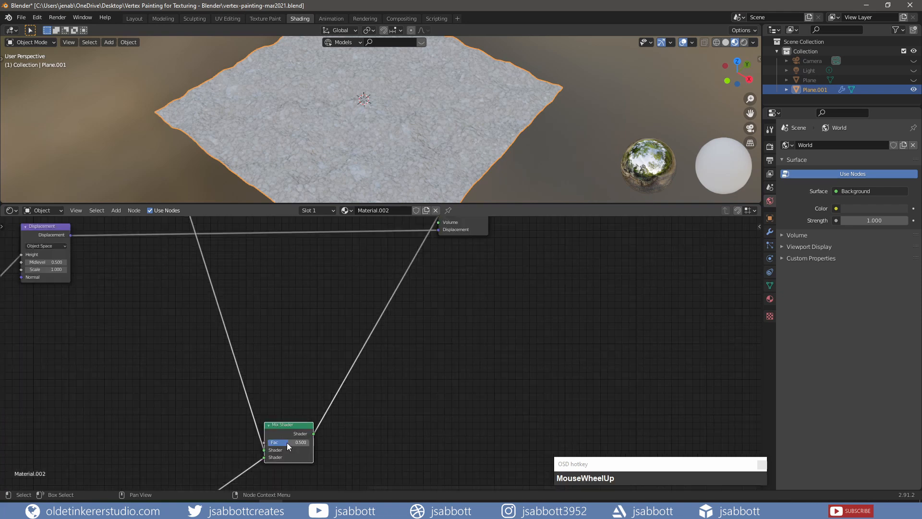
mouse_move(286, 442)
mouse_down()
mouse_move(269, 442)
mouse_move(303, 442)
mouse_move(294, 444)
mouse_up()
text(.5)
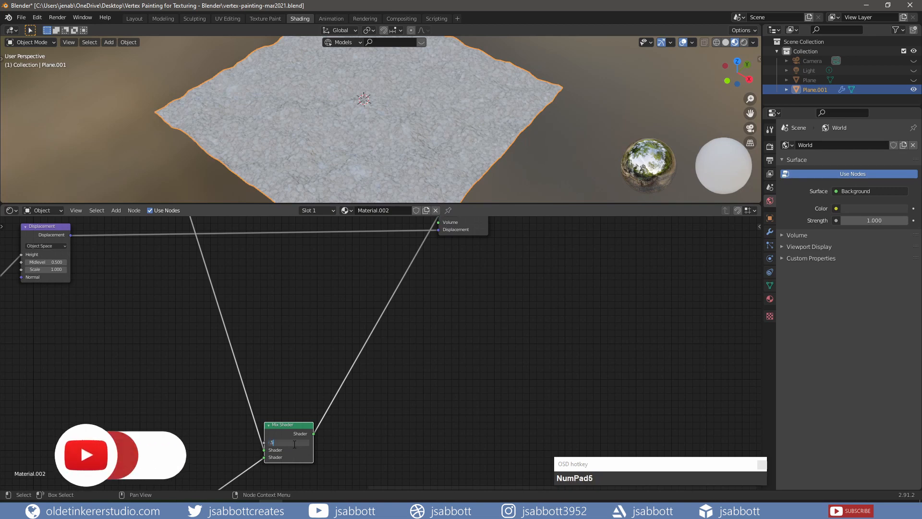
key(Return)
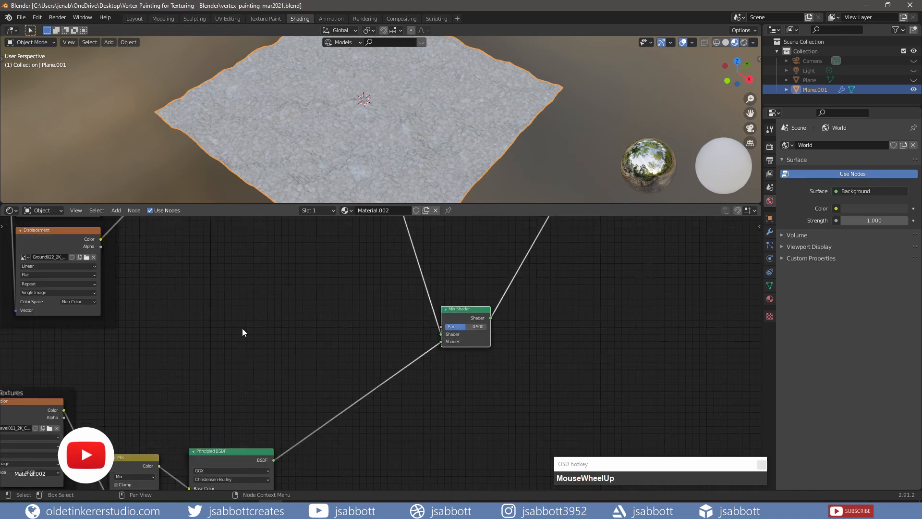
Add a Vertex Color input node near the Mix Shader
key(shift+a)
mouse_move(242, 329)
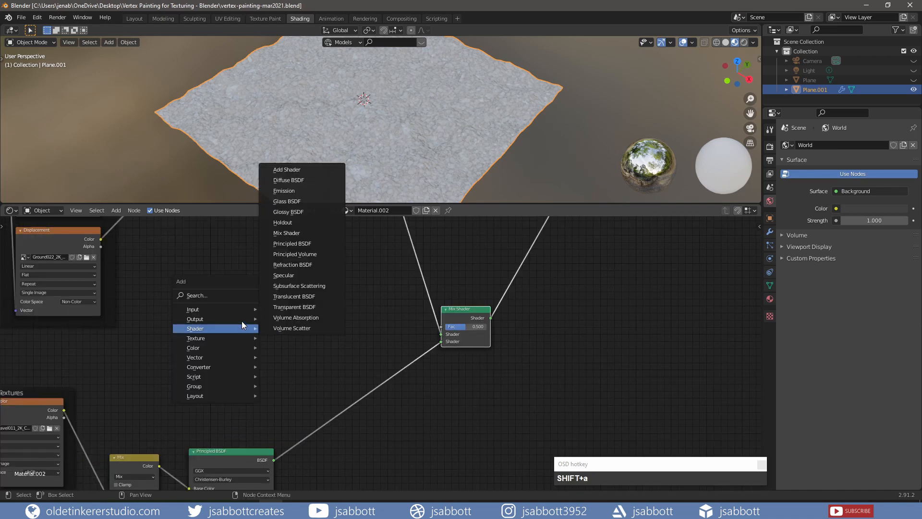
mouse_move(241, 311)
click(305, 290)
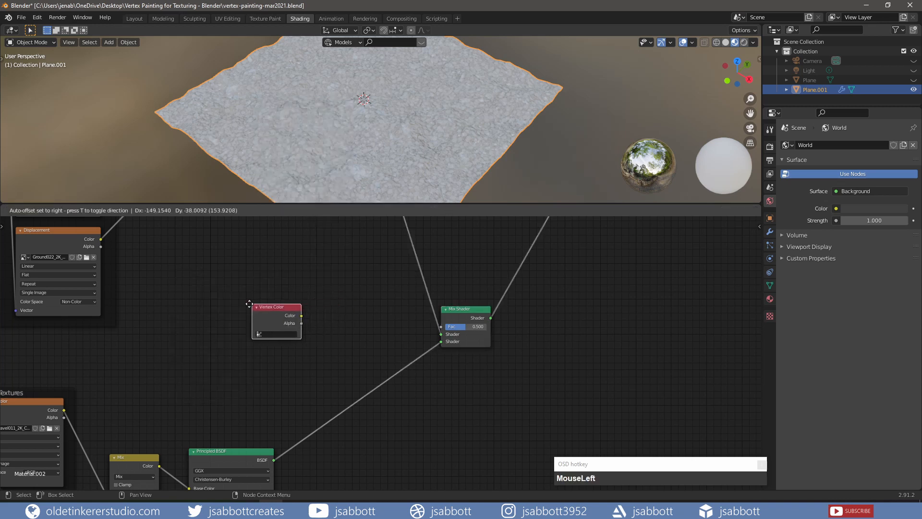
click(240, 315)
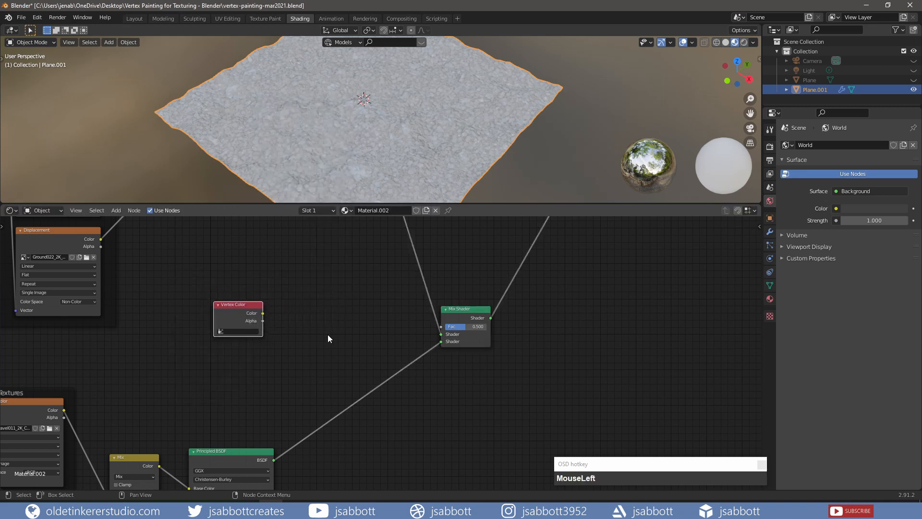
Add a Separate RGB node between the Vertex Color node and the Mix Shader
key(shift+a)
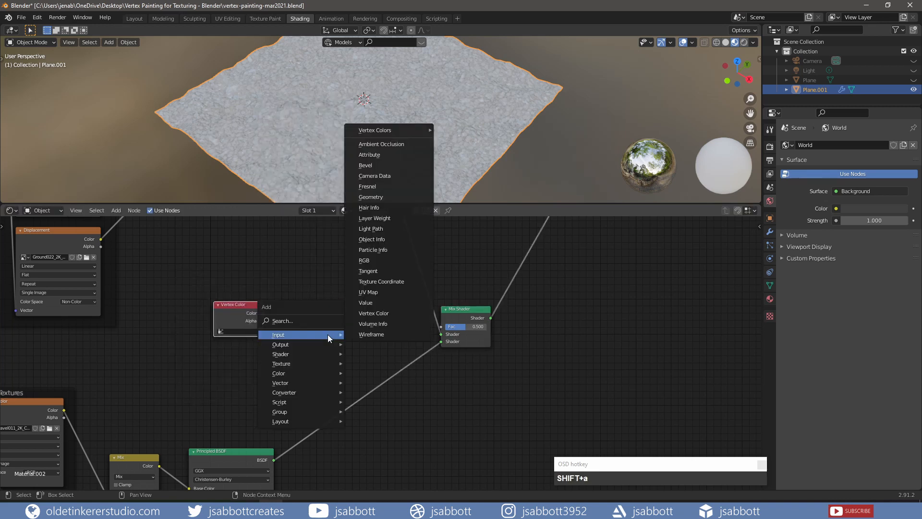
mouse_move(319, 390)
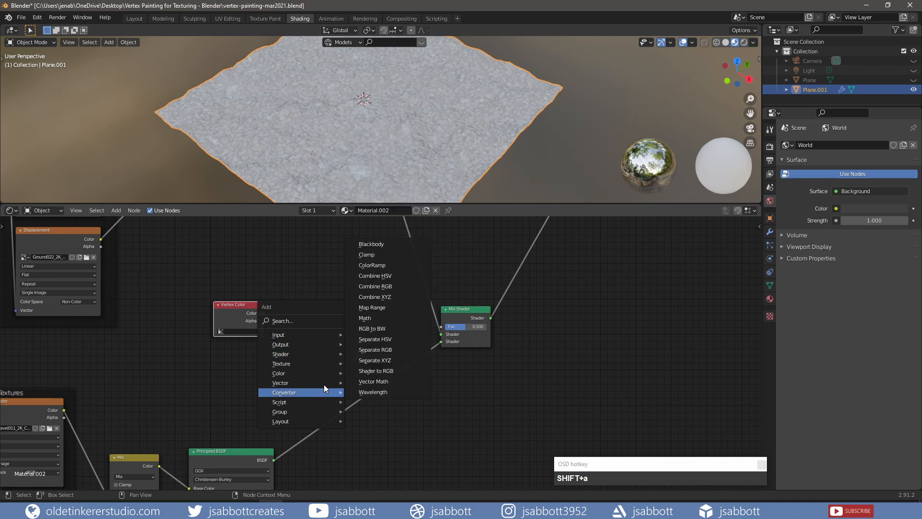
click(379, 350)
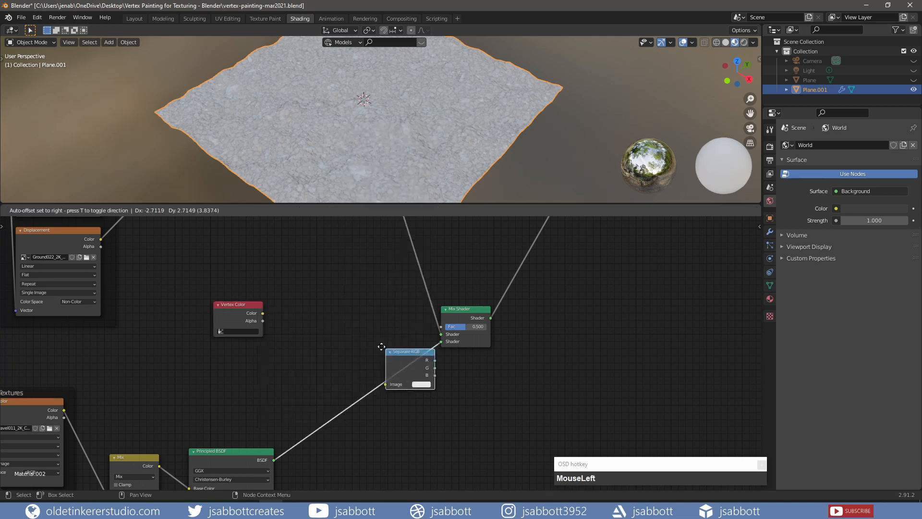
click(303, 299)
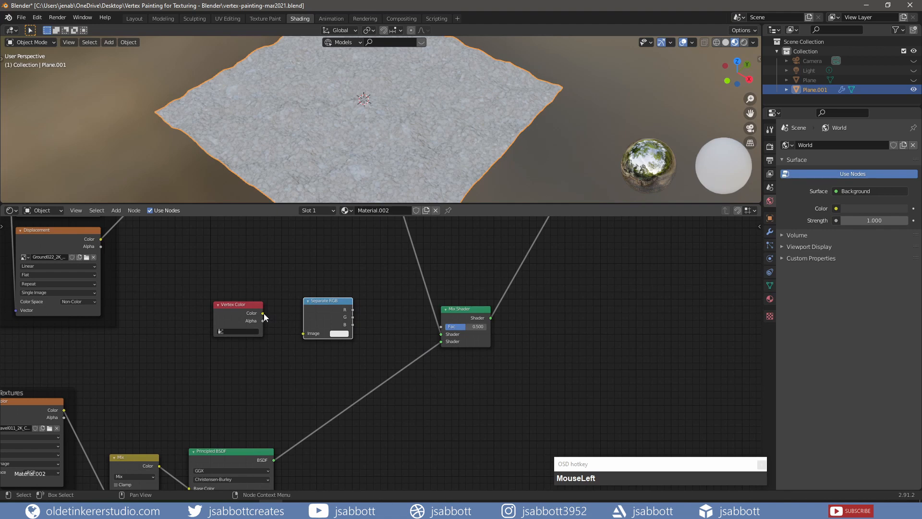
Connect the Vertex Color output into Separate RGB's Image, and its B output into the Mix Shader factor
drag(264, 313, 306, 338)
drag(353, 325, 359, 328)
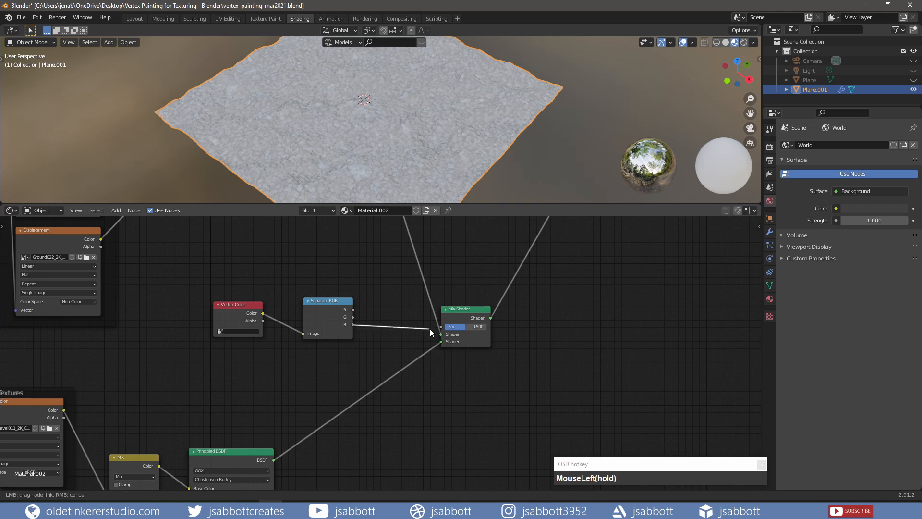
drag(430, 328, 440, 327)
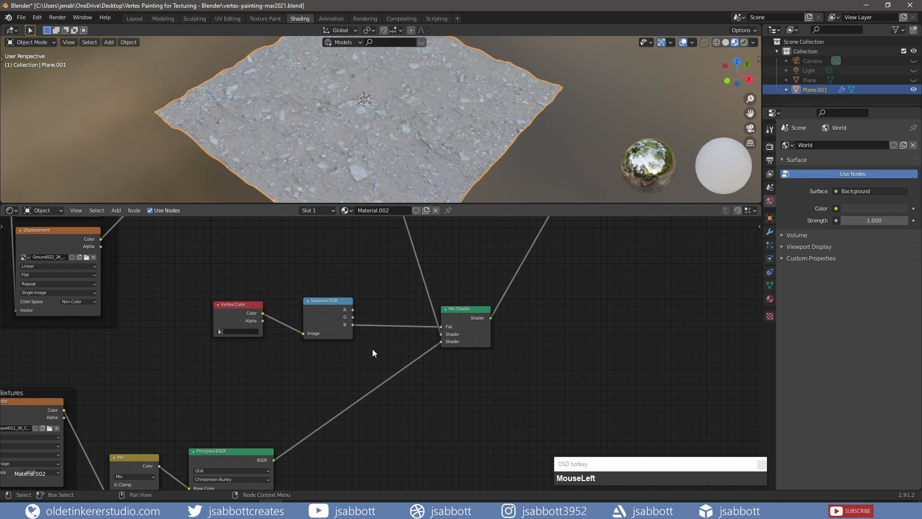
Add a MixRGB node below the Mix Shader
middle_drag(373, 349, 242, 367)
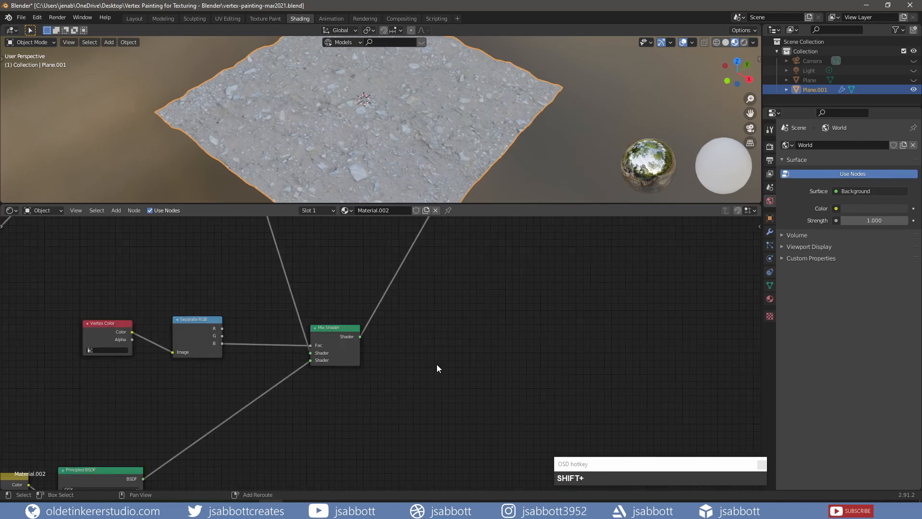
key(shift+a)
mouse_move(437, 364)
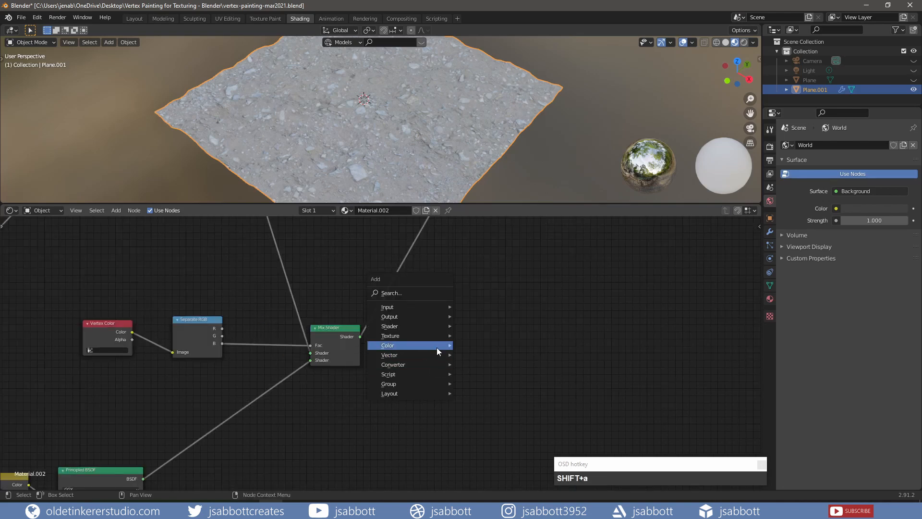
mouse_move(437, 347)
click(480, 398)
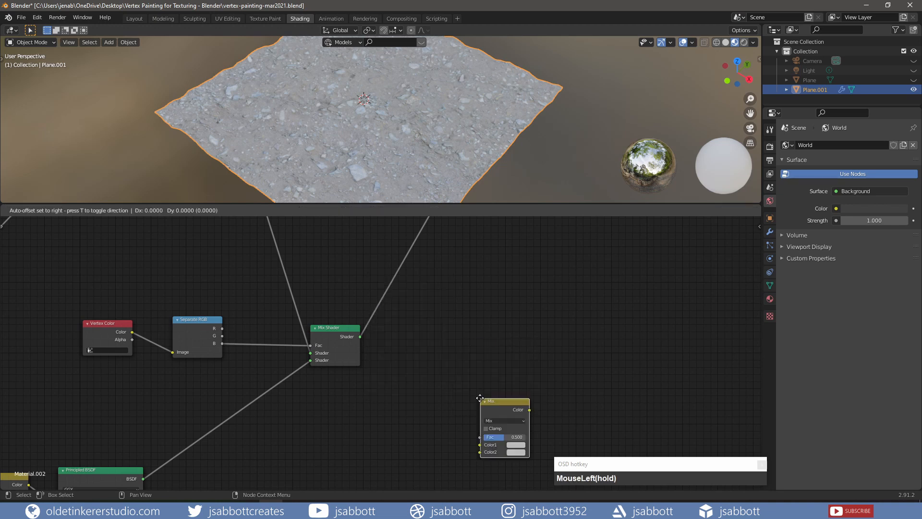
click(320, 395)
Plug the two Displacement nodes' outputs into the MixRGB node's Color1 and Color2 inputs
scroll(320, 395, down, 2)
shift+middle_drag(432, 302, 472, 341)
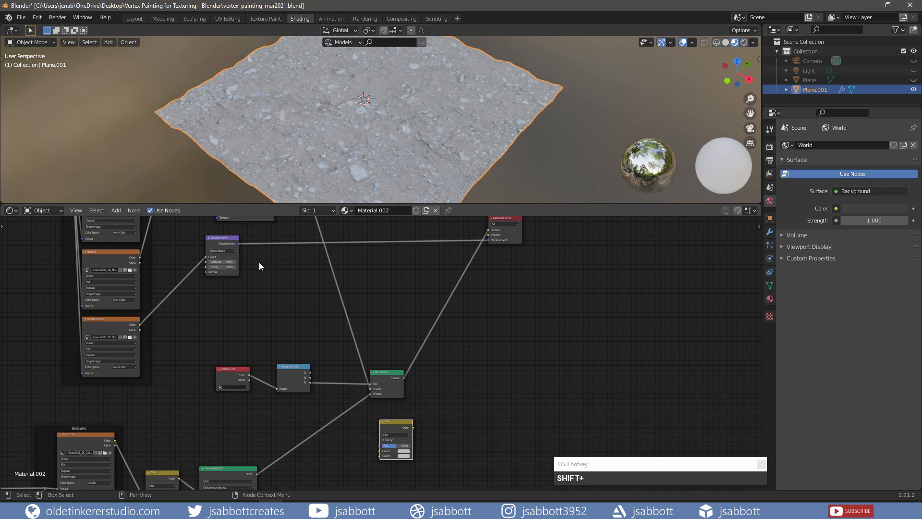
drag(238, 243, 378, 451)
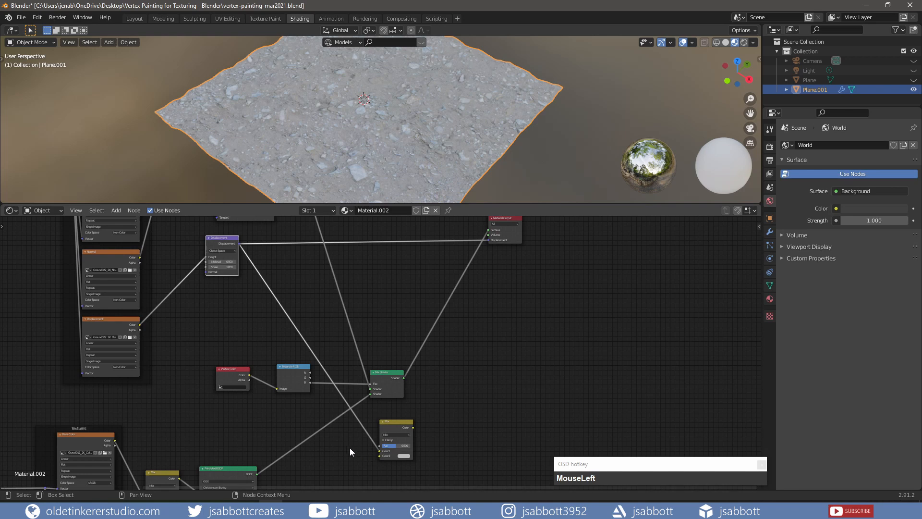
shift+middle_drag(336, 450, 338, 325)
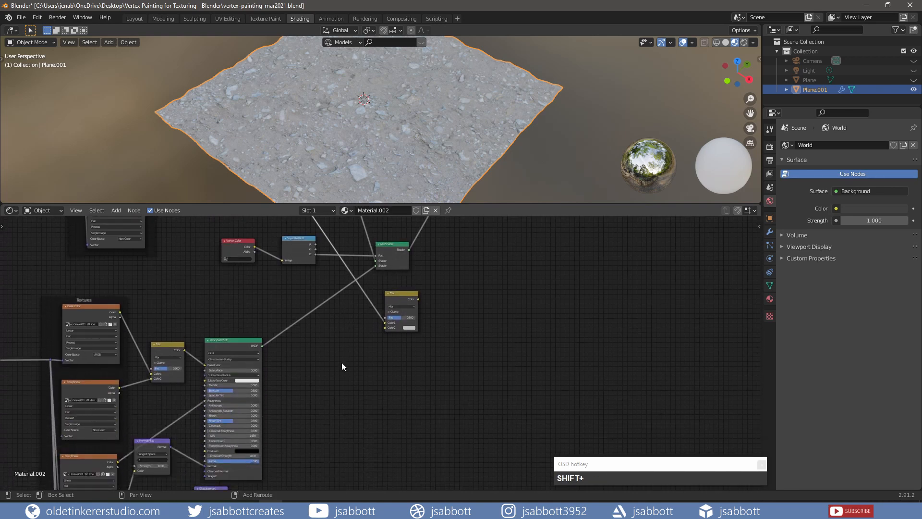
shift+middle_drag(341, 365, 348, 304)
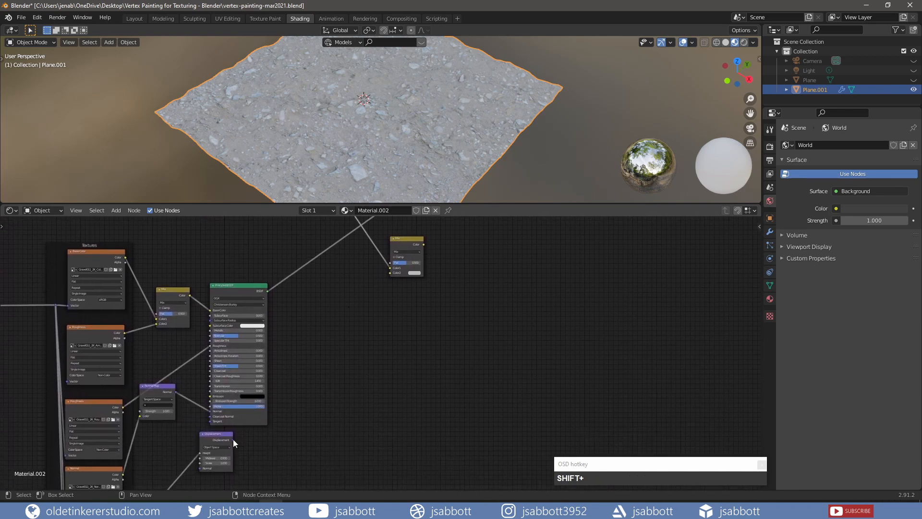
drag(232, 439, 390, 275)
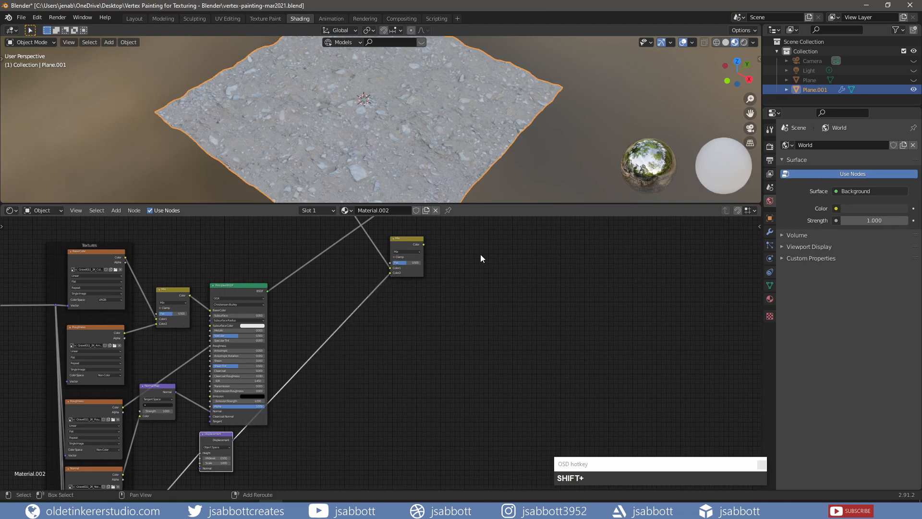
Connect the MixRGB output to the Material Output's Displacement input and save the file
shift+middle_drag(480, 258, 260, 441)
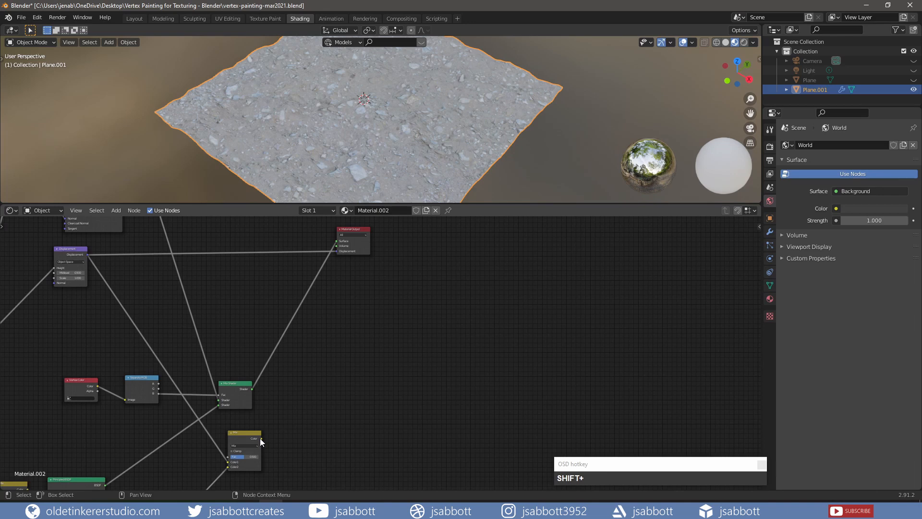
drag(260, 438, 336, 251)
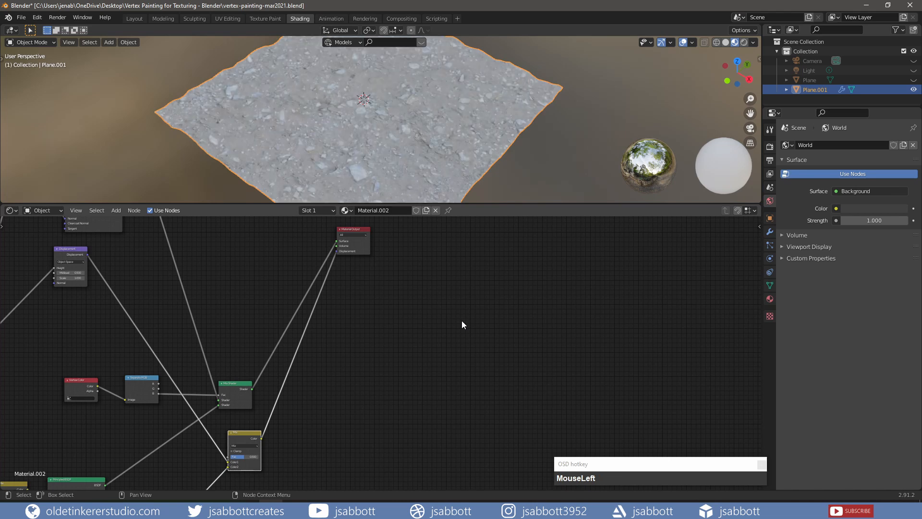
key(ctrl+s)
Switch the terrain to Vertex Paint mode and set the brush color's RGB B value to 1
click(32, 42)
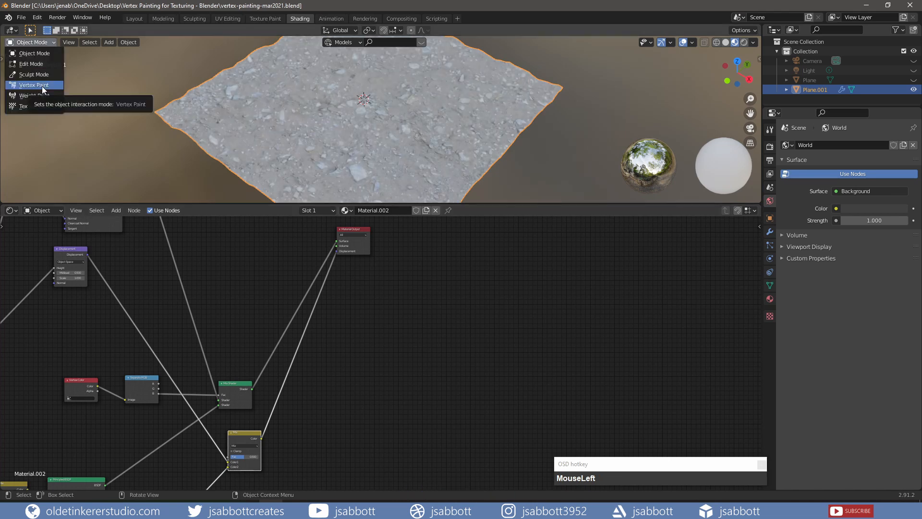
click(42, 85)
click(140, 31)
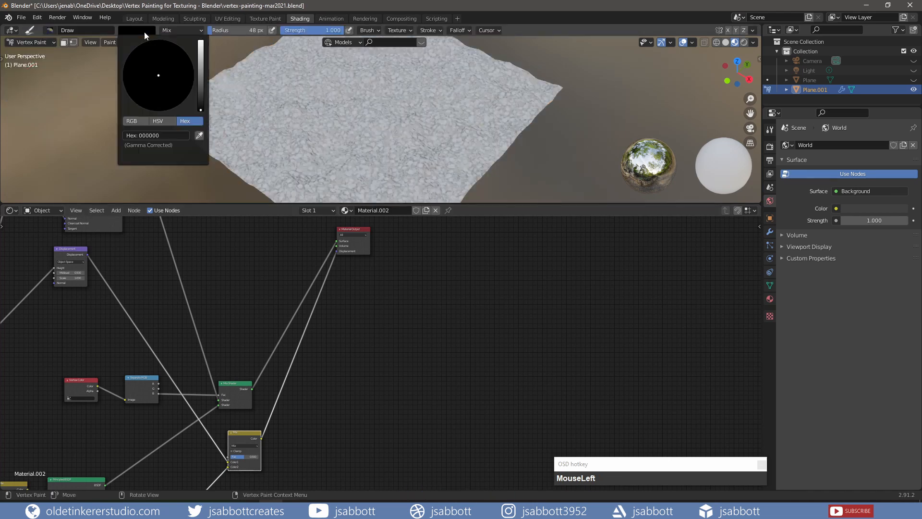
click(138, 120)
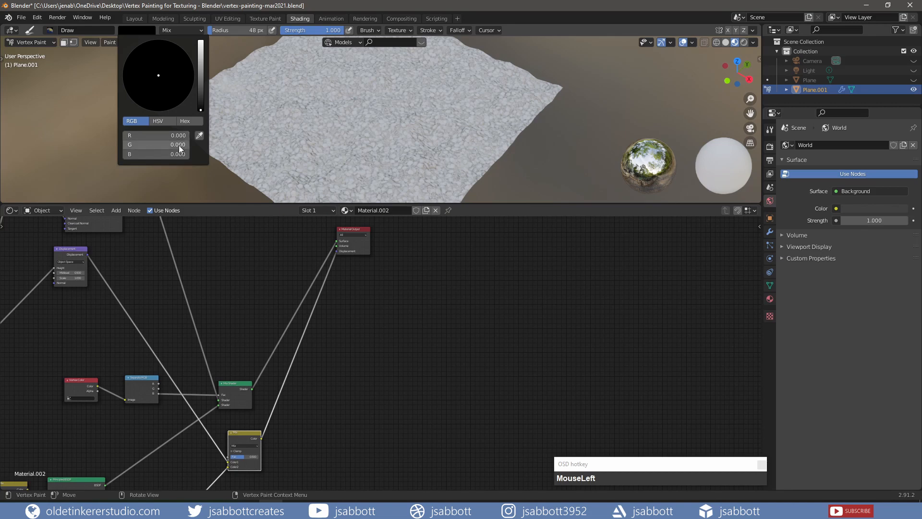
click(140, 154)
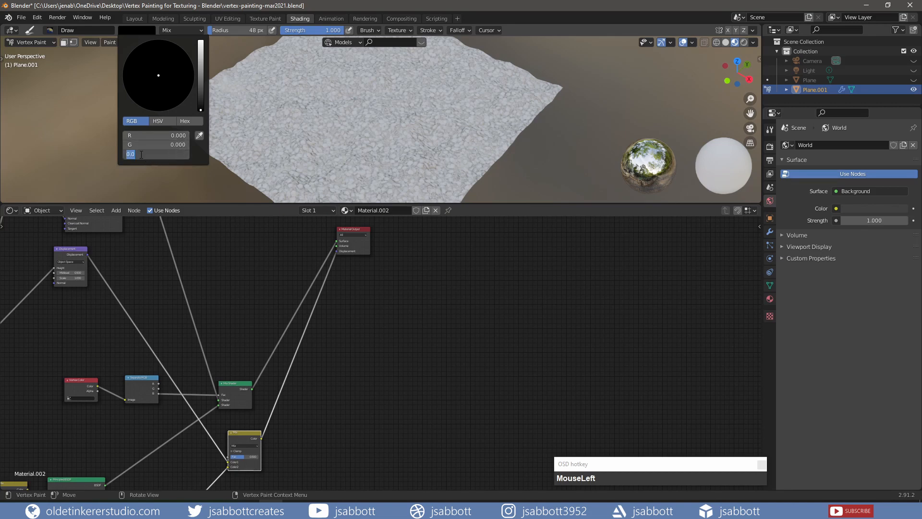
text(1)
key(Return)
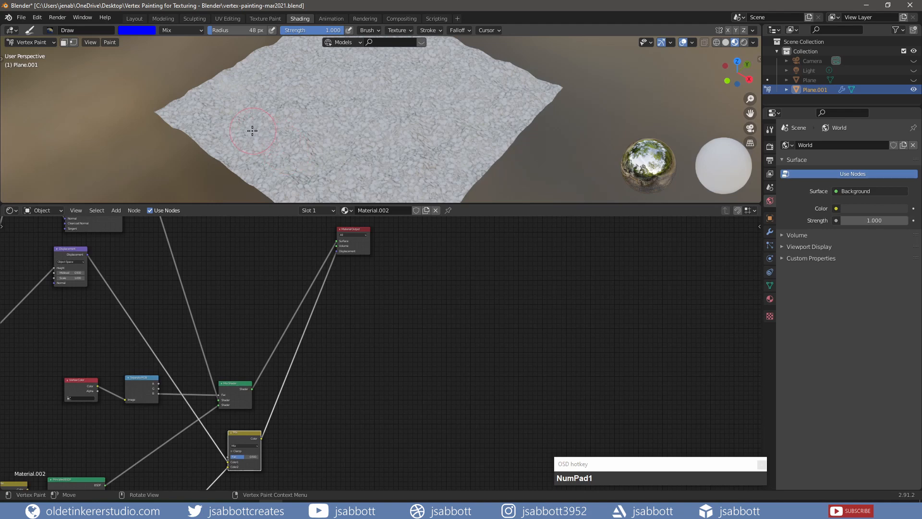
Paint blue strokes over the left part of the terrain to reveal the gravel texture
mouse_move(219, 123)
ctrl+mouse_down()
mouse_move(206, 117)
mouse_move(251, 123)
mouse_move(256, 107)
mouse_move(233, 100)
mouse_move(266, 94)
mouse_move(289, 115)
mouse_move(242, 137)
mouse_move(297, 123)
mouse_move(250, 152)
mouse_move(305, 108)
mouse_move(260, 161)
mouse_move(284, 156)
ctrl+mouse_up()
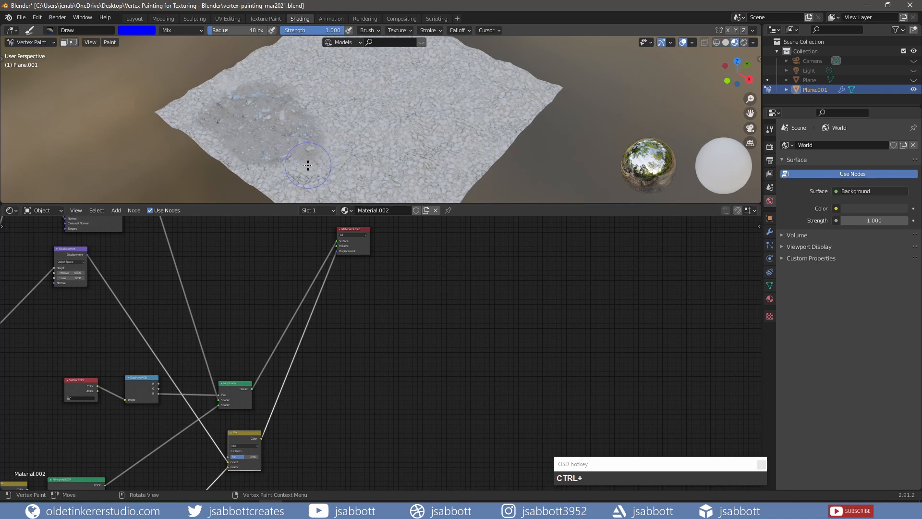
mouse_move(307, 161)
mouse_down()
mouse_move(315, 136)
mouse_move(300, 102)
mouse_move(287, 163)
mouse_move(319, 134)
mouse_move(309, 128)
mouse_move(305, 167)
mouse_up()
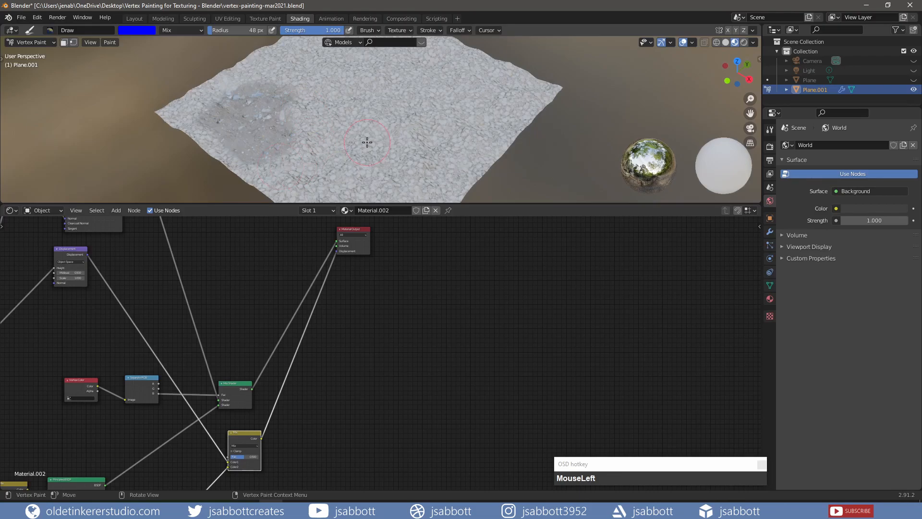